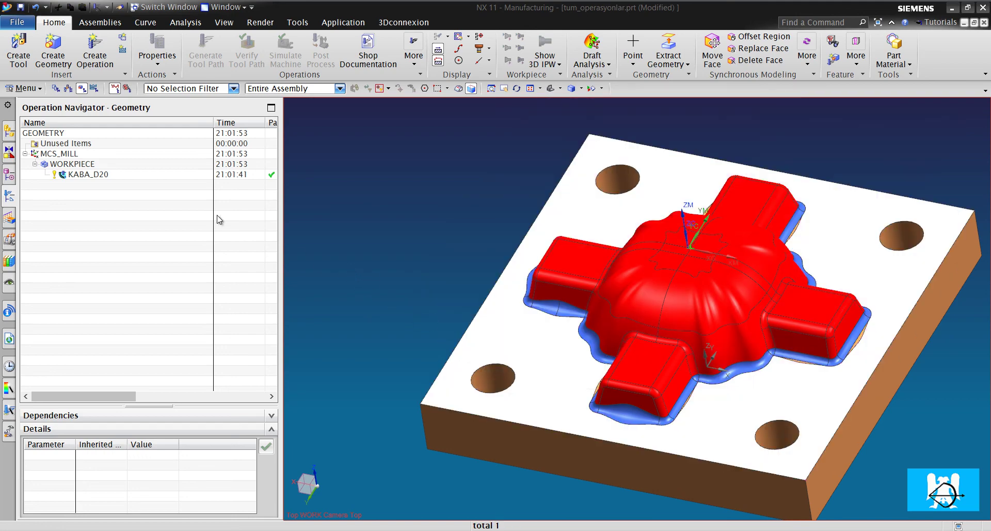
Preview the KABA_D20 roughing toolpath on the part, orbit around it, then hide it.
{"action": "middle_click_drag", "start_coordinate": [465, 214], "coordinate": [456, 250], "text": "shift"}
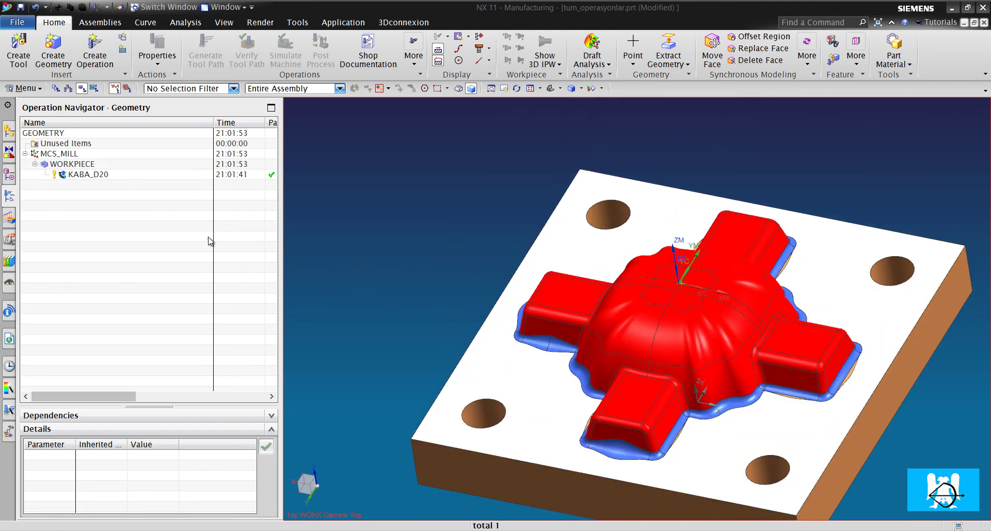
{"action": "left_click", "coordinate": [116, 177]}
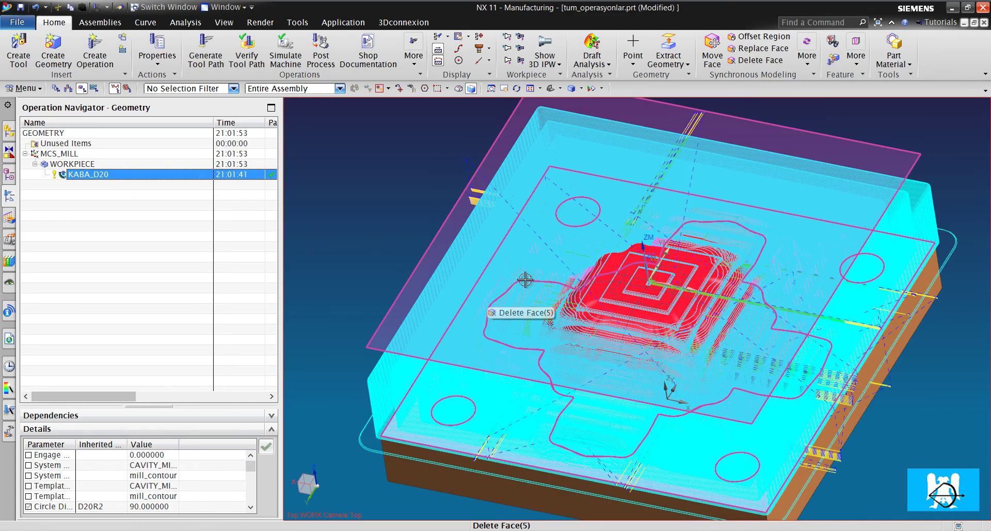
{"action": "mouse_move", "coordinate": [525, 280]}
{"action": "middle_mouse_down"}
{"action": "mouse_move", "coordinate": [567, 271]}
{"action": "mouse_move", "coordinate": [378, 259]}
{"action": "middle_mouse_up"}
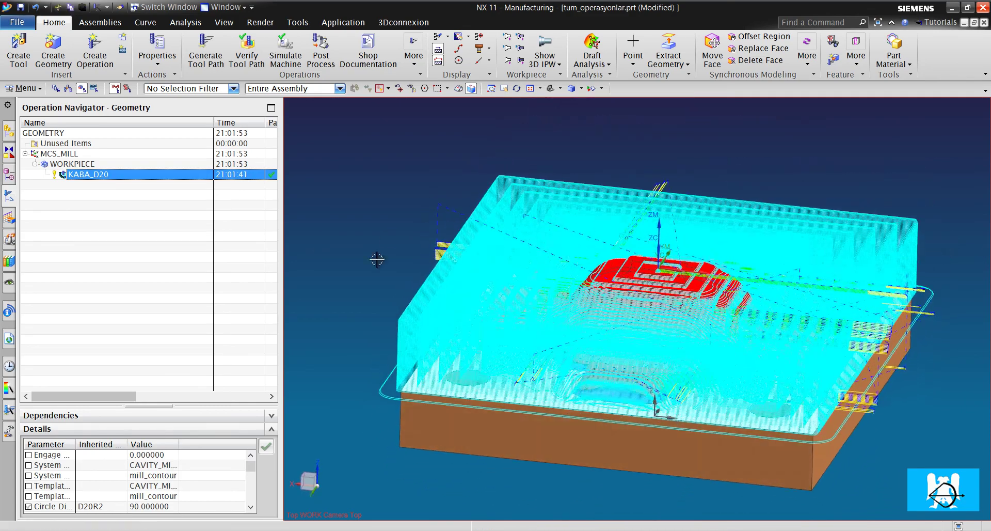
{"action": "left_click", "coordinate": [154, 247]}
Tilt the red cavity part toward a top-down view, narrow the Operation Navigator, and bring up the Analysis commands.
{"action": "scroll", "coordinate": [655, 405], "scroll_direction": "up", "scroll_amount": 3}
{"action": "middle_click_drag", "start_coordinate": [652, 332], "coordinate": [649, 412]}
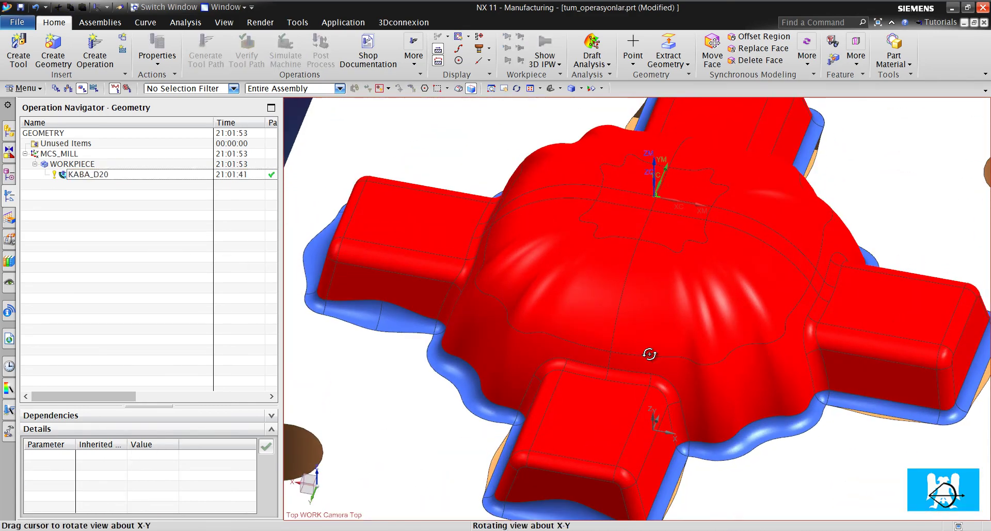
{"action": "scroll", "coordinate": [713, 341], "scroll_direction": "up", "scroll_amount": 2}
{"action": "scroll", "coordinate": [713, 341], "scroll_direction": "down", "scroll_amount": 5}
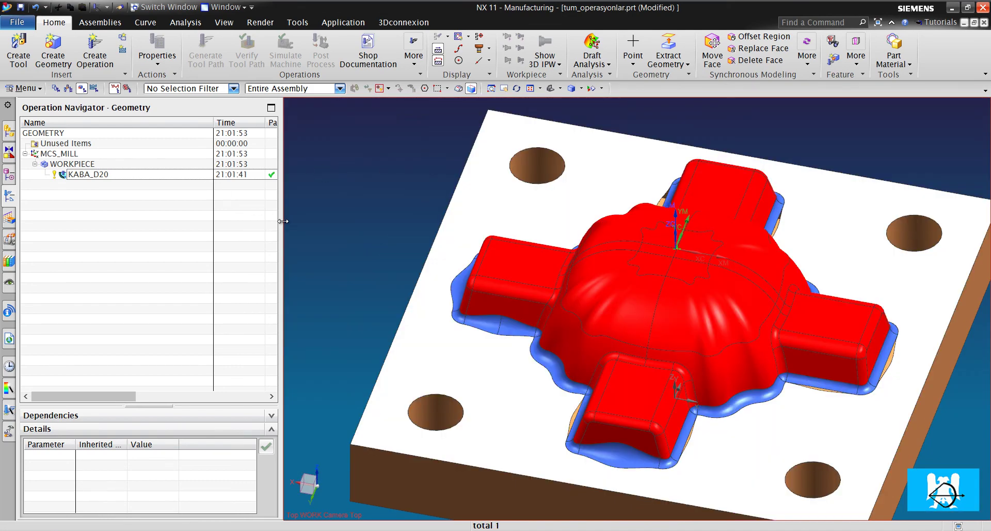
{"action": "left_click_drag", "start_coordinate": [282, 221], "coordinate": [253, 217]}
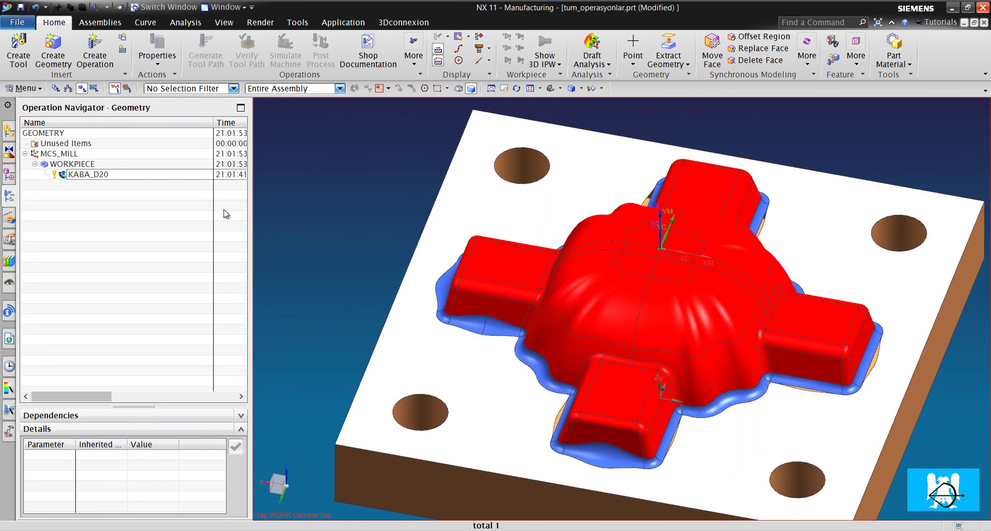
{"action": "left_click", "coordinate": [172, 23]}
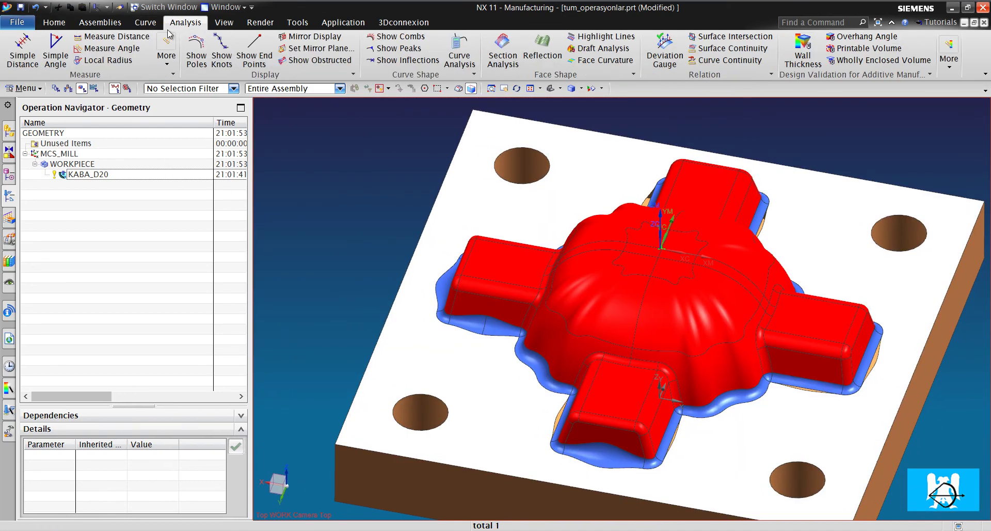
{"action": "left_click", "coordinate": [126, 60]}
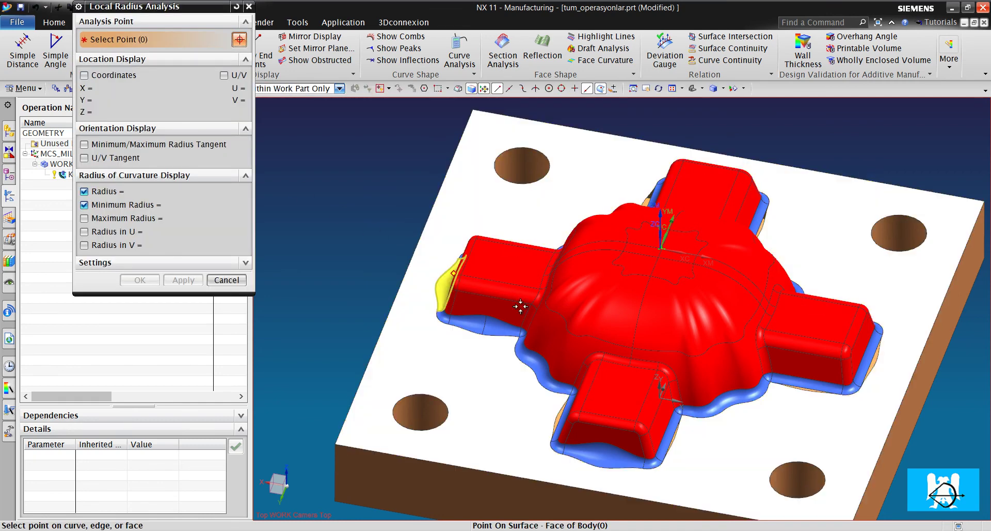
{"action": "scroll", "coordinate": [491, 343], "scroll_direction": "up", "scroll_amount": 3}
{"action": "scroll", "coordinate": [492, 343], "scroll_direction": "up", "scroll_amount": 3}
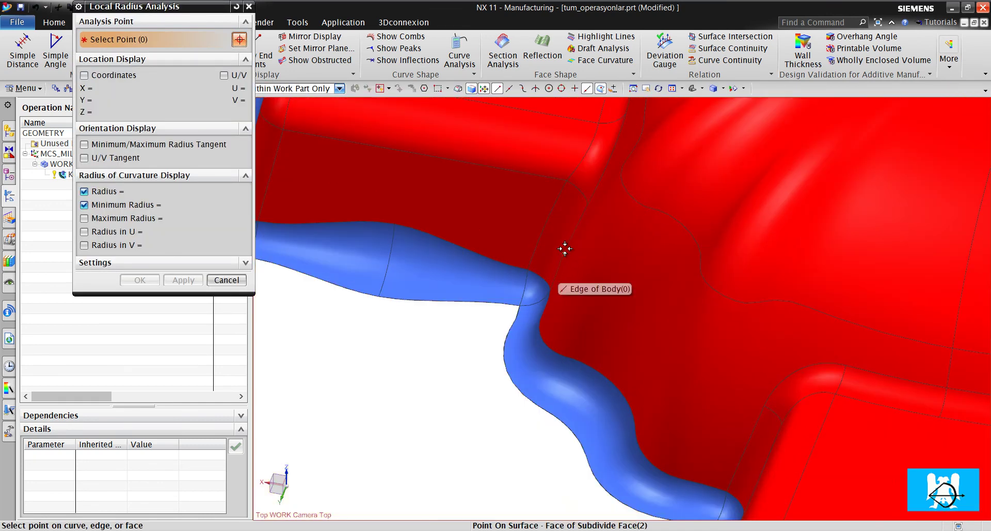
{"action": "left_click", "coordinate": [561, 241]}
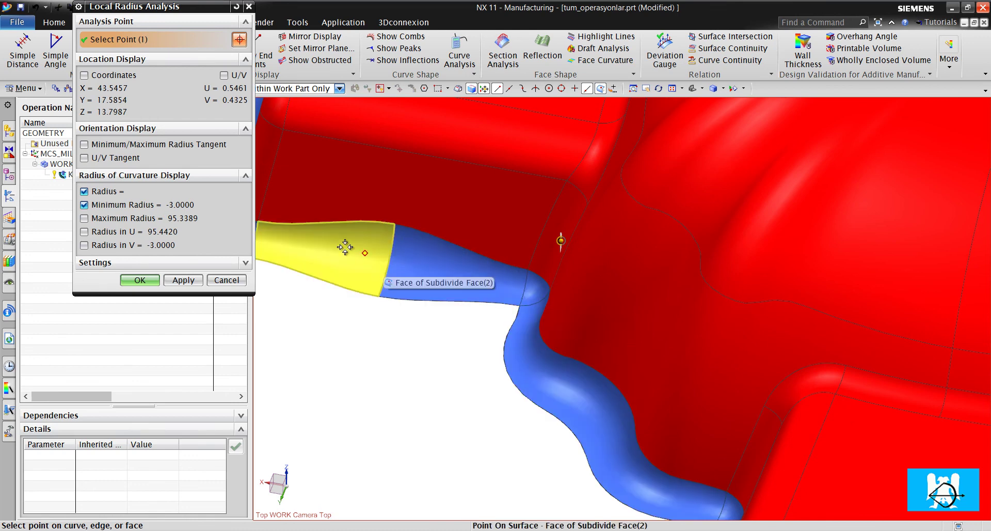
{"action": "left_click", "coordinate": [446, 275]}
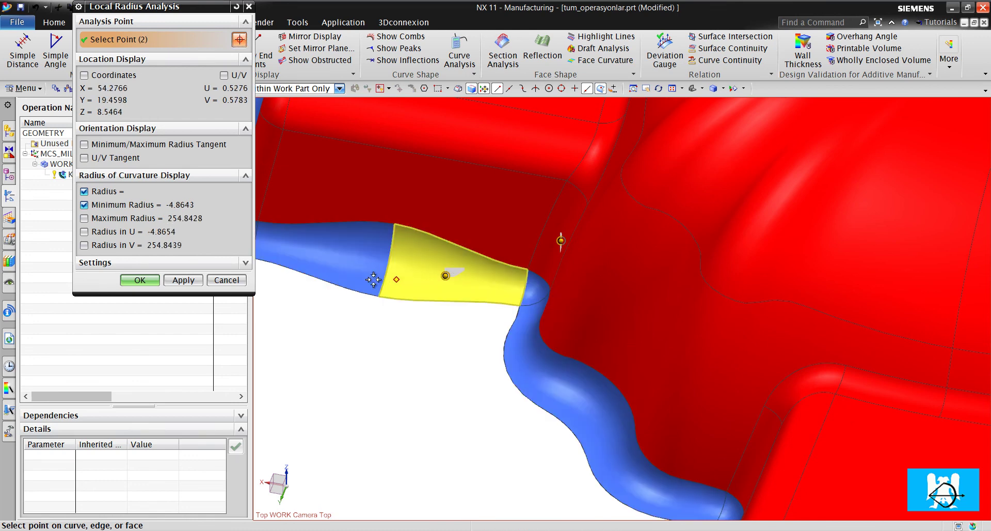
{"action": "scroll", "coordinate": [382, 277], "scroll_direction": "down", "scroll_amount": 2}
{"action": "scroll", "coordinate": [516, 278], "scroll_direction": "down", "scroll_amount": 4}
{"action": "scroll", "coordinate": [639, 196], "scroll_direction": "up", "scroll_amount": 5}
{"action": "scroll", "coordinate": [507, 212], "scroll_direction": "up", "scroll_amount": 3}
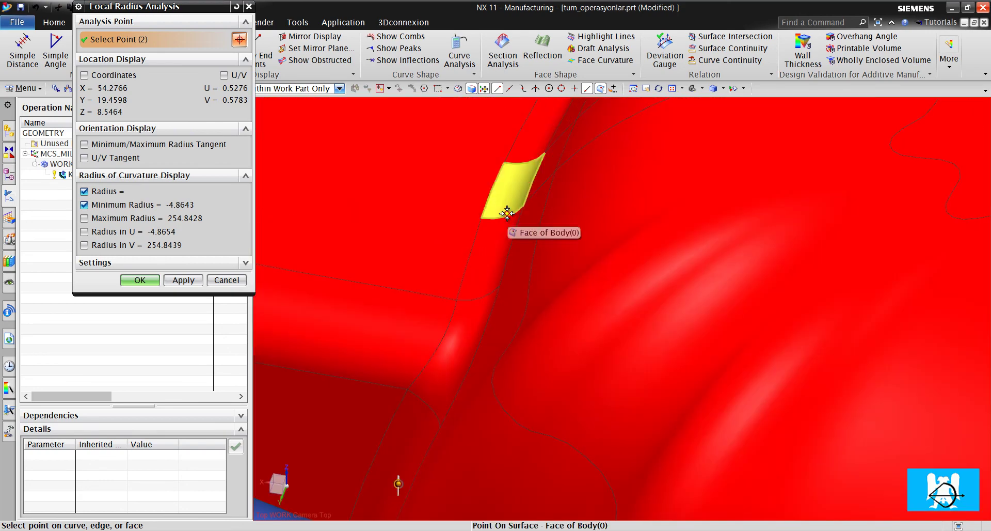
{"action": "left_click", "coordinate": [507, 213]}
{"action": "scroll", "coordinate": [509, 214], "scroll_direction": "down", "scroll_amount": 2}
{"action": "scroll", "coordinate": [475, 237], "scroll_direction": "down", "scroll_amount": 3}
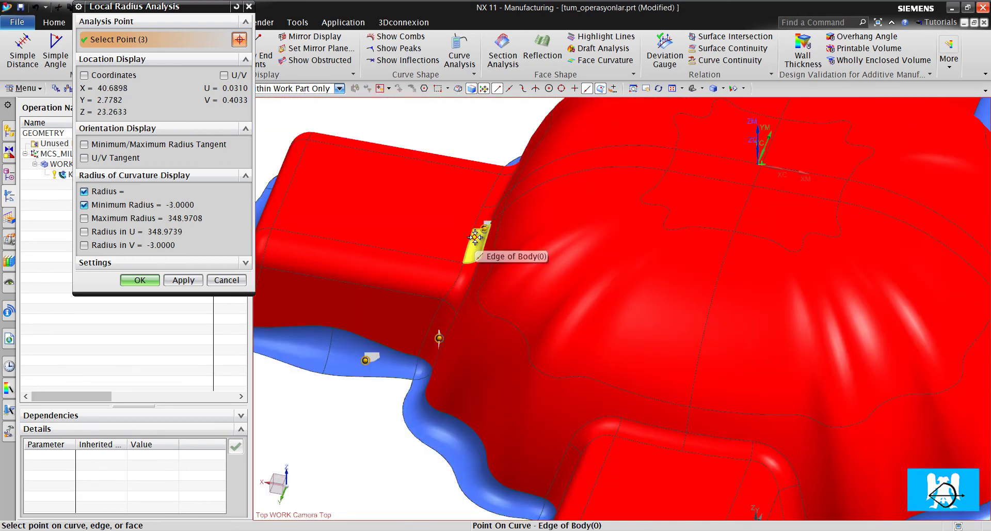
{"action": "scroll", "coordinate": [474, 243], "scroll_direction": "down", "scroll_amount": 1}
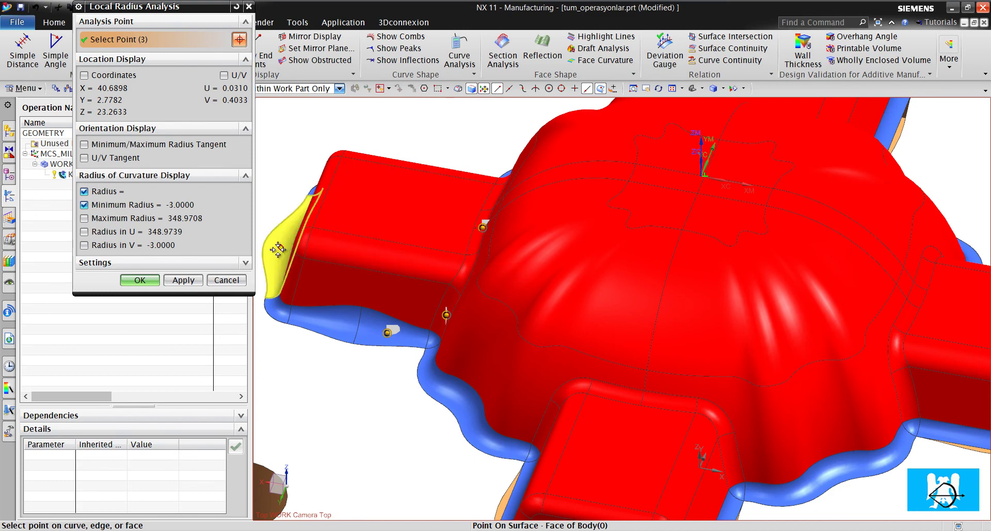
{"action": "left_click", "coordinate": [227, 280]}
{"action": "scroll", "coordinate": [450, 253], "scroll_direction": "down", "scroll_amount": 3}
Zoom and rotate around the part to inspect its fillets and edge blends up close.
{"action": "scroll", "coordinate": [464, 279], "scroll_direction": "up", "scroll_amount": 3}
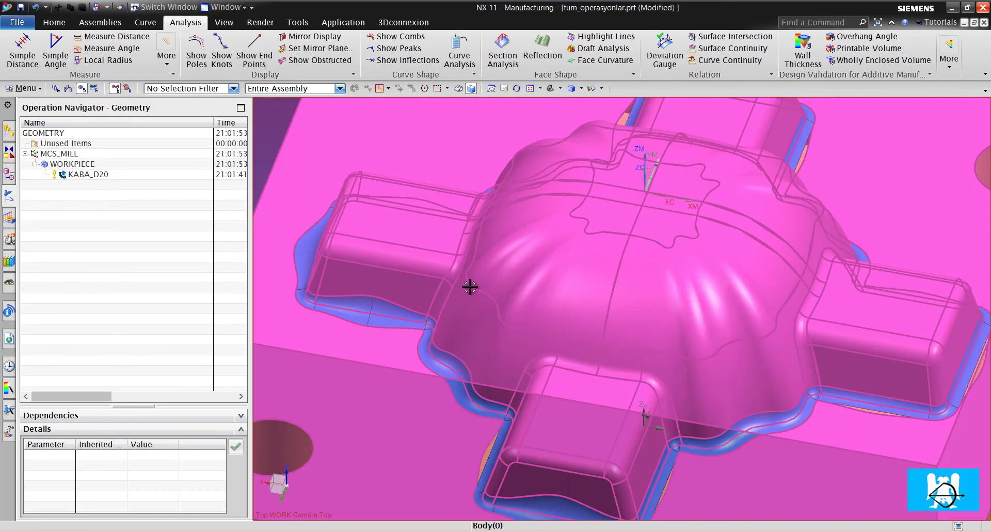
{"action": "scroll", "coordinate": [454, 233], "scroll_direction": "up", "scroll_amount": 2}
{"action": "scroll", "coordinate": [514, 273], "scroll_direction": "up", "scroll_amount": 3}
{"action": "scroll", "coordinate": [525, 274], "scroll_direction": "down", "scroll_amount": 3}
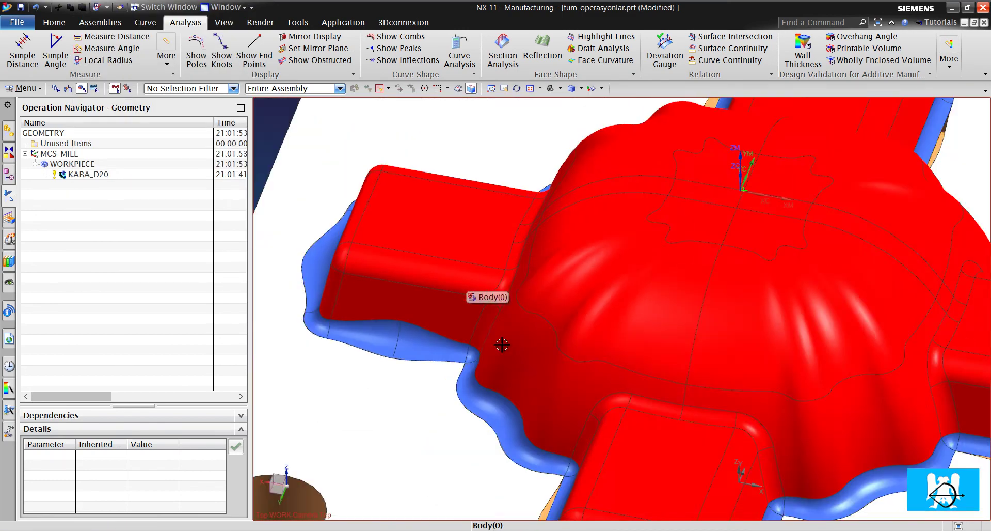
{"action": "scroll", "coordinate": [501, 340], "scroll_direction": "up", "scroll_amount": 2}
{"action": "middle_click_drag", "start_coordinate": [469, 287], "coordinate": [491, 380]}
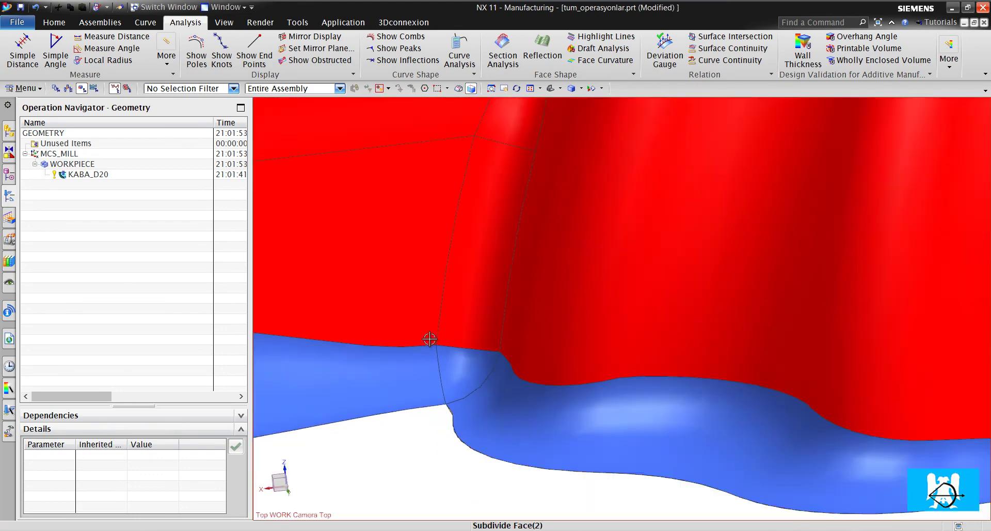
{"action": "scroll", "coordinate": [432, 343], "scroll_direction": "down", "scroll_amount": 3}
{"action": "scroll", "coordinate": [537, 403], "scroll_direction": "up", "scroll_amount": 3}
{"action": "scroll", "coordinate": [486, 361], "scroll_direction": "up", "scroll_amount": 3}
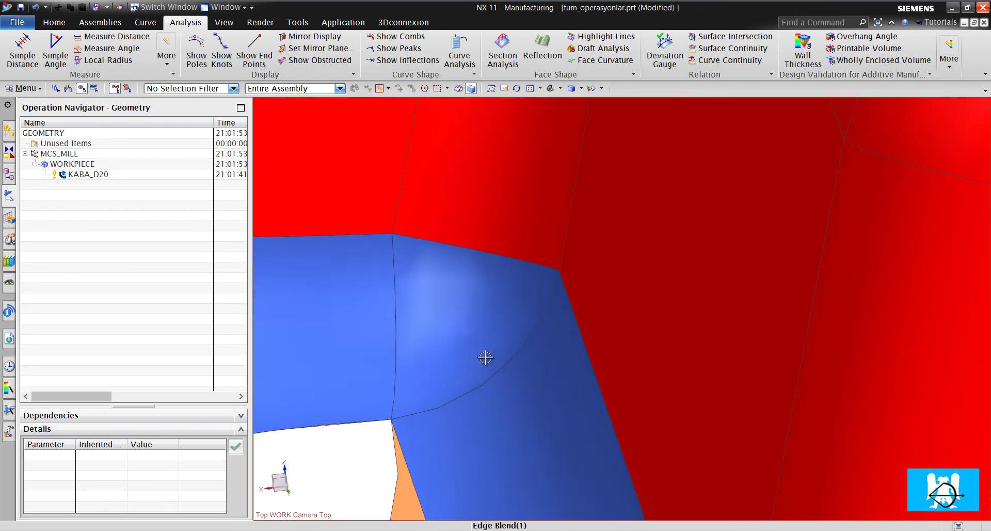
{"action": "scroll", "coordinate": [542, 369], "scroll_direction": "down", "scroll_amount": 4}
{"action": "scroll", "coordinate": [543, 370], "scroll_direction": "down", "scroll_amount": 5}
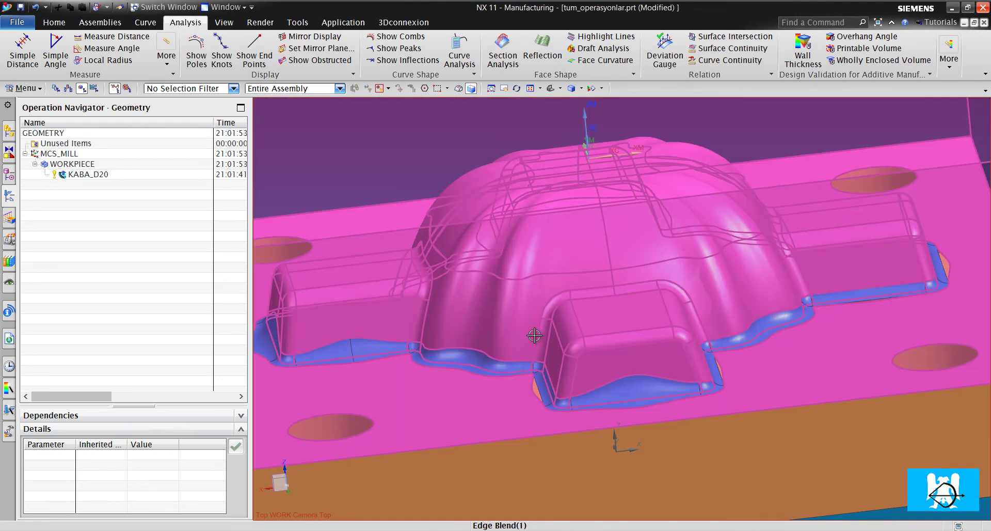
Create a mill_contour Rest Milling operation CORNER_ROUGH under NC_PROGRAM, tool K6, geometry WORKPIECE.
{"action": "left_click", "coordinate": [54, 23]}
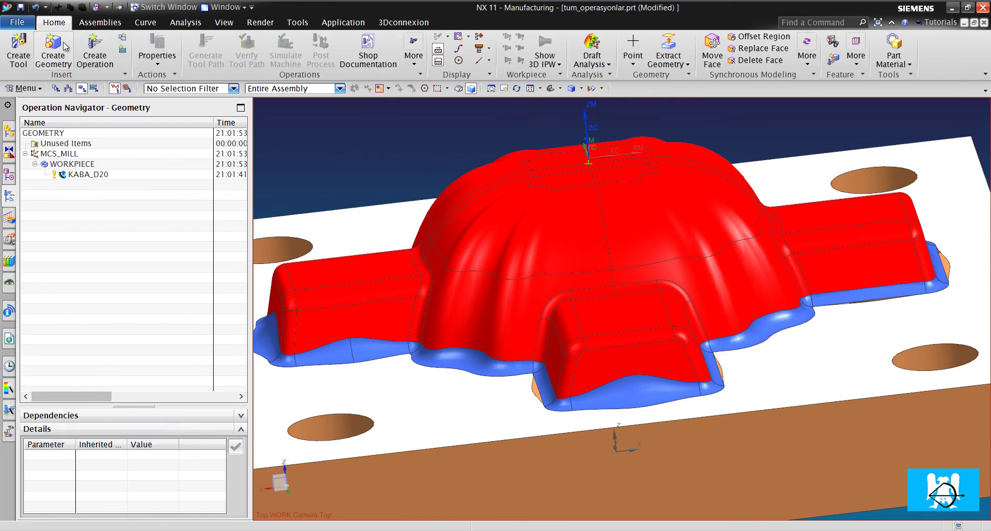
{"action": "left_click", "coordinate": [98, 52]}
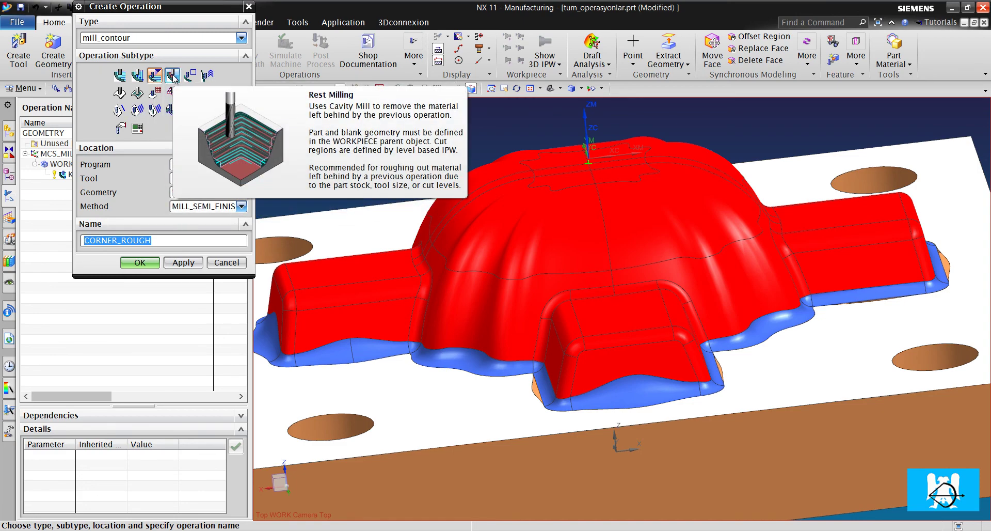
{"action": "left_click", "coordinate": [155, 76]}
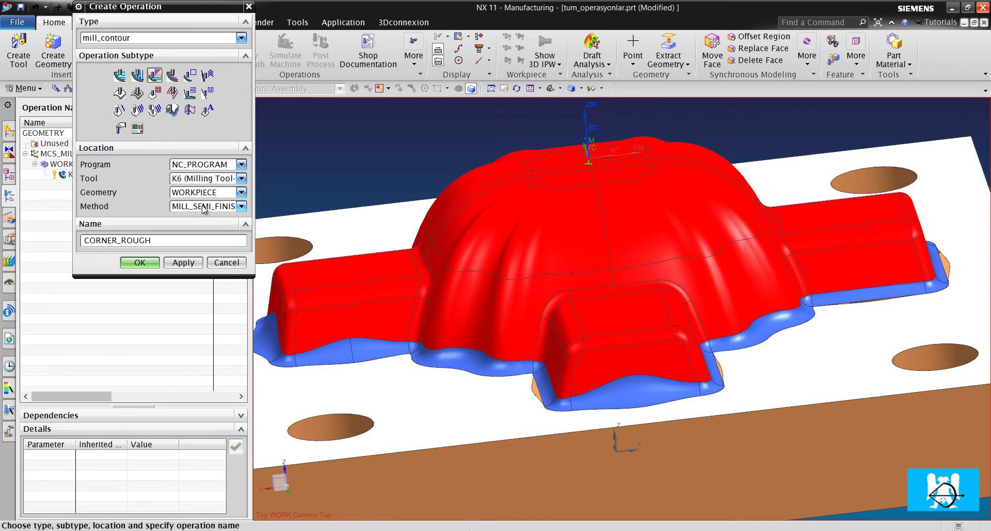
{"action": "left_click", "coordinate": [141, 263]}
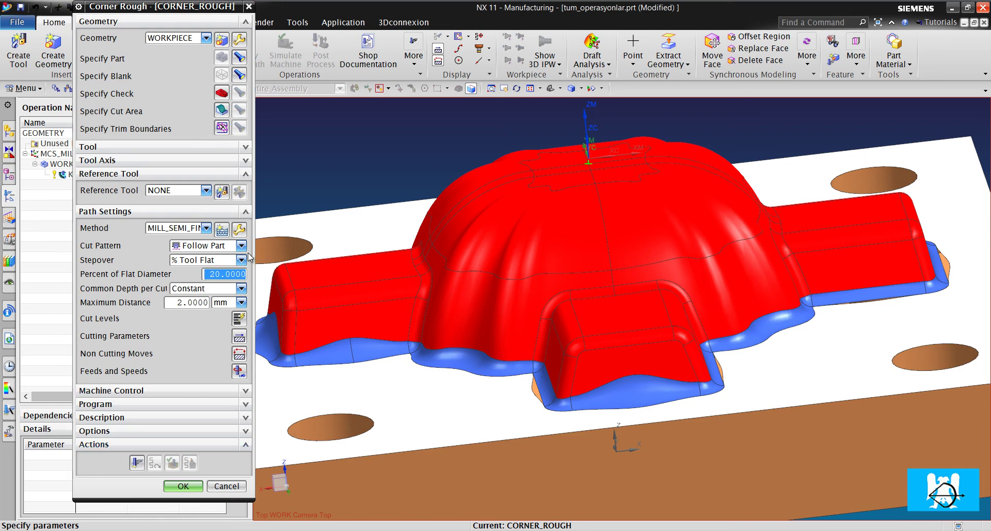
Set reference tool D20R2, steep containment None and cut pattern Follow Periphery for CORNER_ROUGH.
{"action": "left_click", "coordinate": [168, 191]}
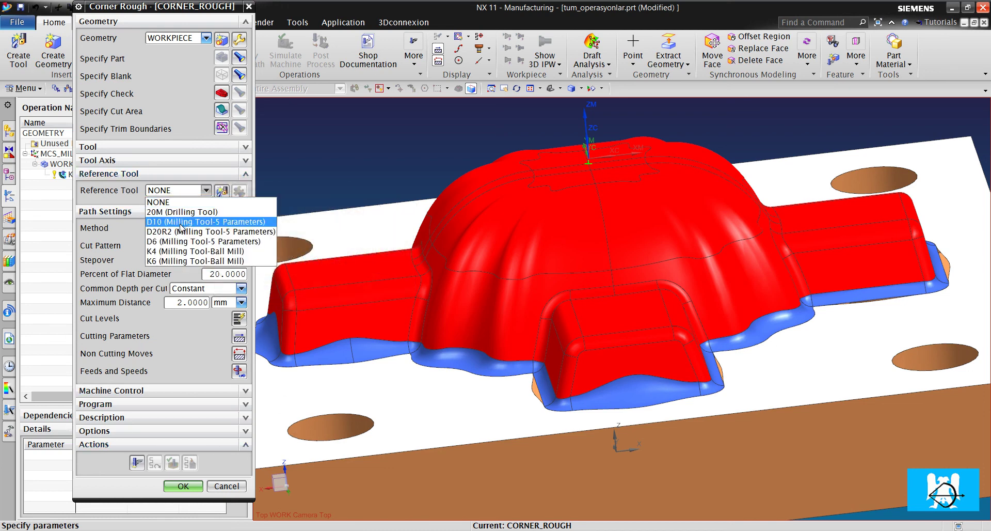
{"action": "left_click", "coordinate": [178, 230]}
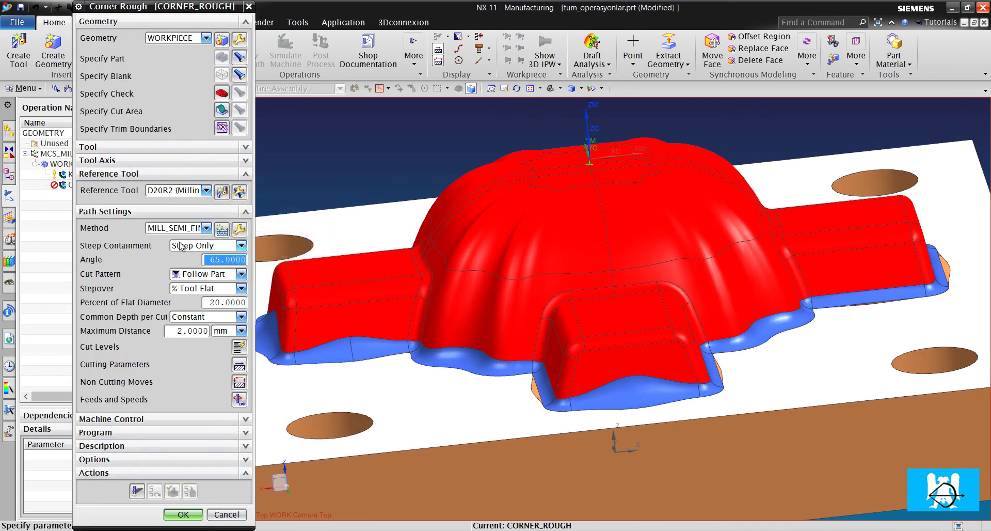
{"action": "key", "text": "ctrl+f"}
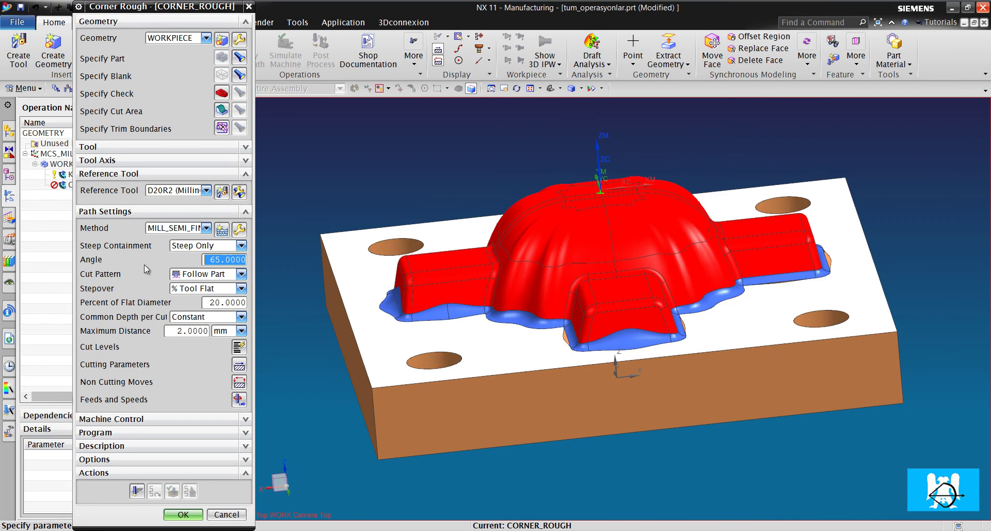
{"action": "left_click", "coordinate": [191, 250]}
{"action": "left_click", "coordinate": [196, 255]}
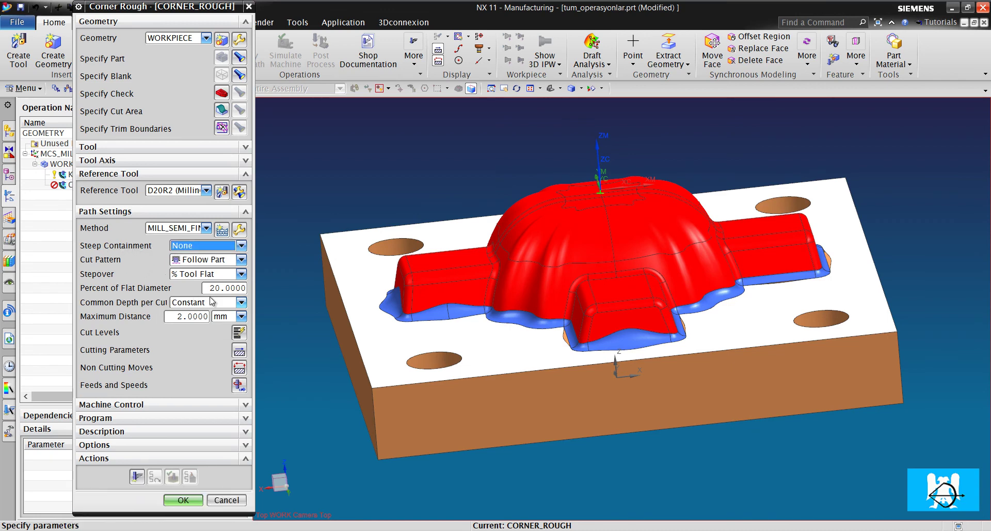
{"action": "left_click", "coordinate": [220, 261]}
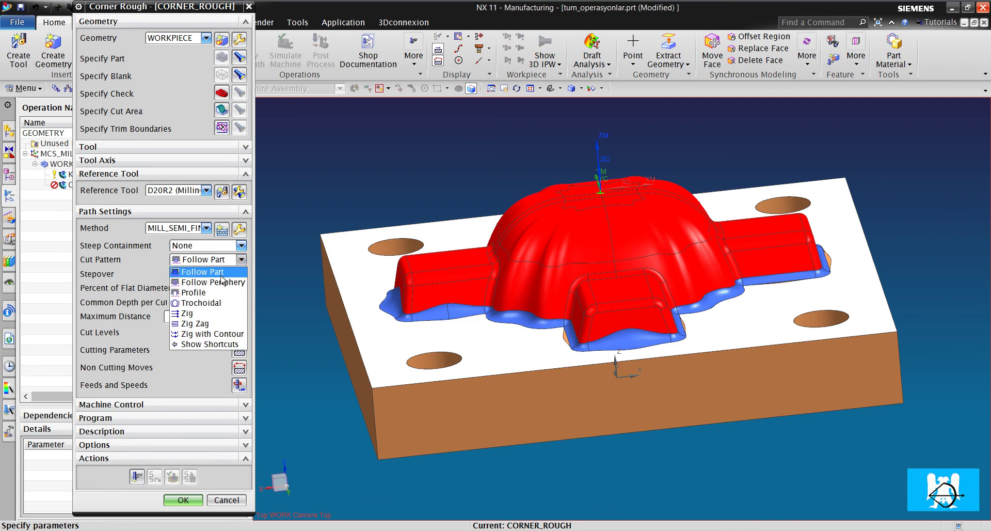
{"action": "left_click", "coordinate": [224, 281]}
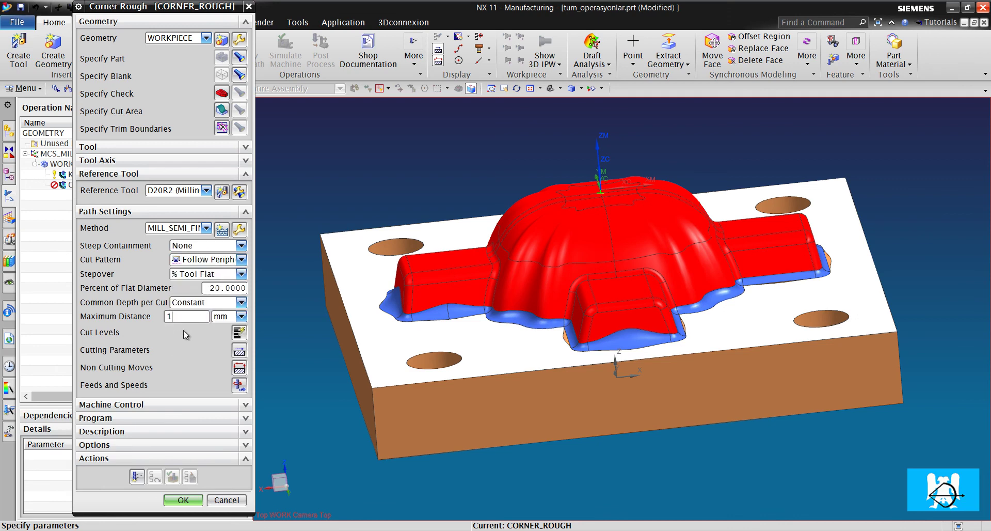
Generate the CORNER_ROUGH toolpath and zoom to check the corner passes.
{"action": "left_click", "coordinate": [137, 476]}
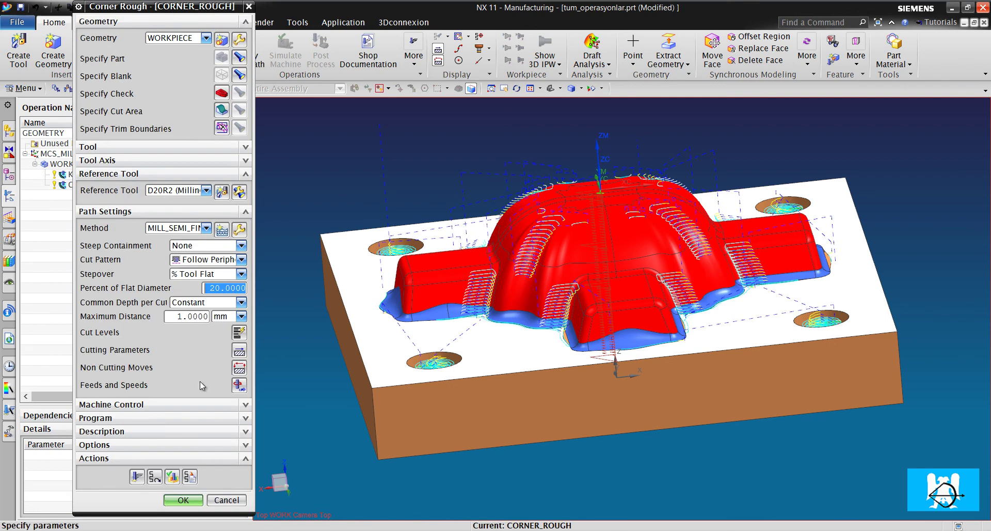
{"action": "scroll", "coordinate": [449, 362], "scroll_direction": "up", "scroll_amount": 3}
{"action": "scroll", "coordinate": [457, 331], "scroll_direction": "down", "scroll_amount": 2}
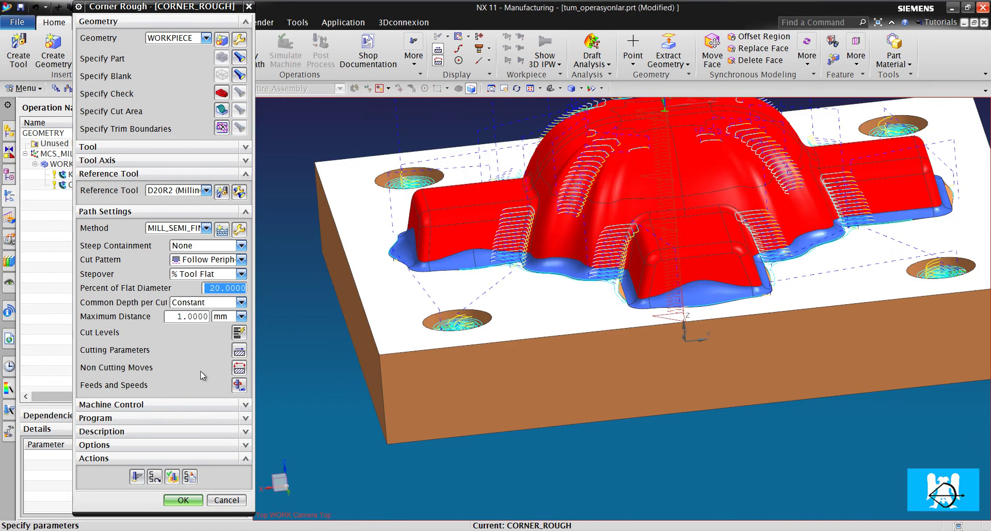
In the Containment cutting parameters, ignore small closed areas with an Area Size of 500 %Tool.
{"action": "left_click", "coordinate": [236, 350]}
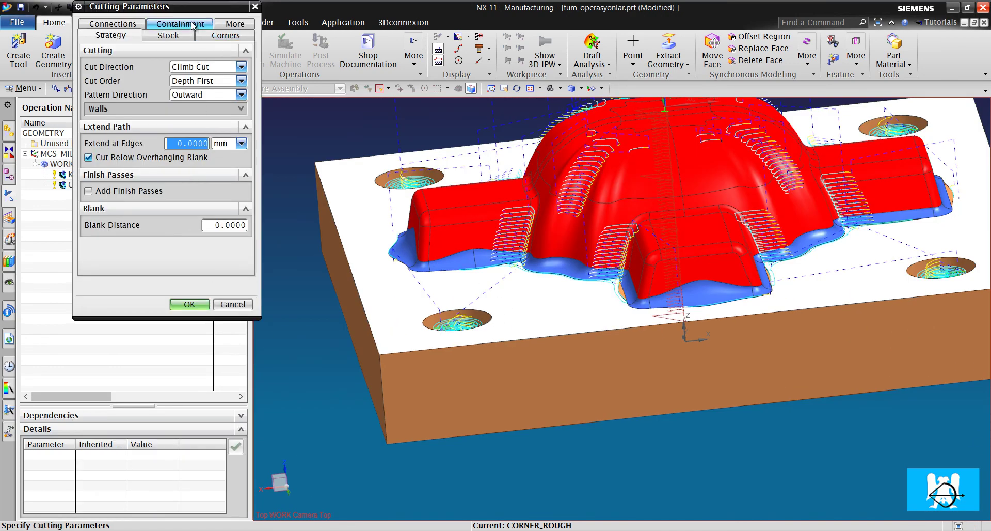
{"action": "left_click", "coordinate": [181, 35]}
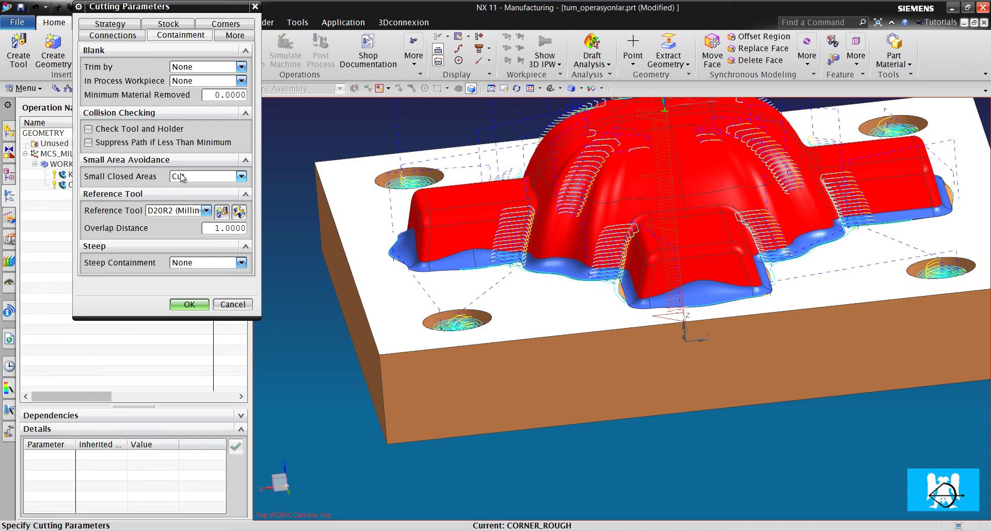
{"action": "left_click", "coordinate": [190, 177]}
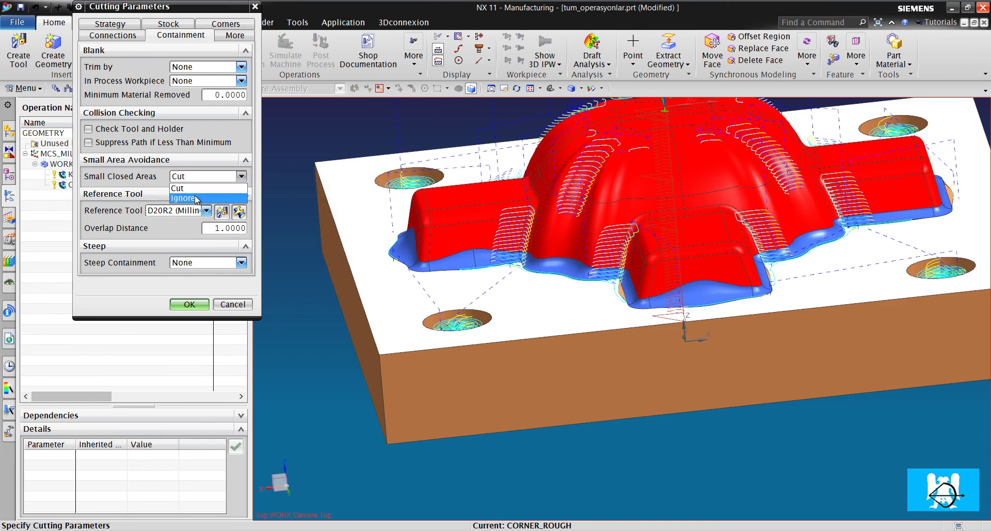
{"action": "left_click", "coordinate": [194, 198]}
{"action": "left_click", "coordinate": [192, 191]}
{"action": "type", "text": "500"}
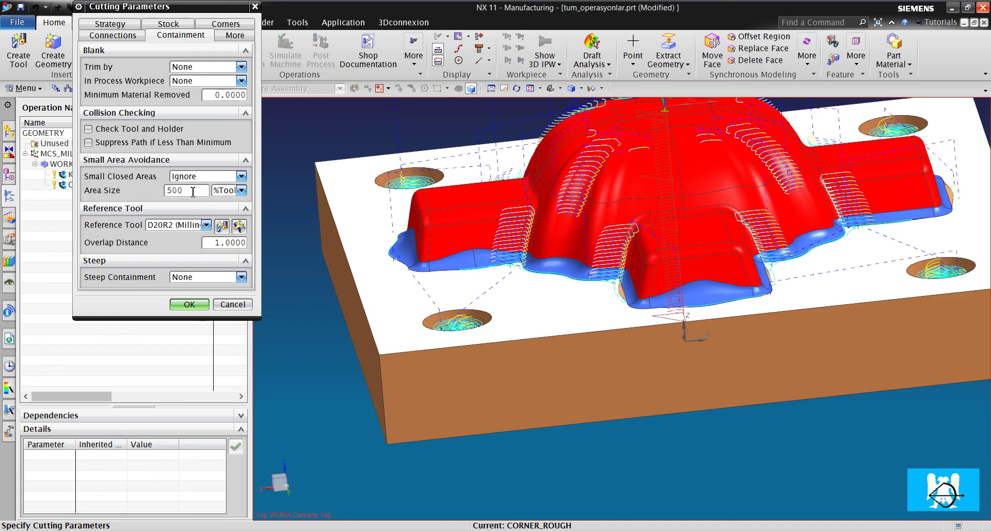
{"action": "scroll", "coordinate": [406, 310], "scroll_direction": "up", "scroll_amount": 3}
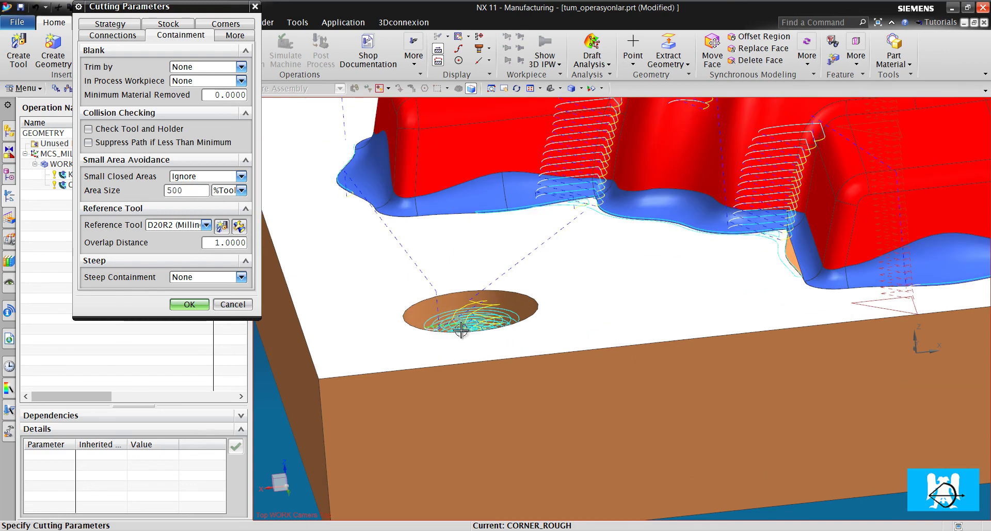
{"action": "scroll", "coordinate": [449, 316], "scroll_direction": "up", "scroll_amount": 3}
{"action": "scroll", "coordinate": [369, 294], "scroll_direction": "down", "scroll_amount": 5}
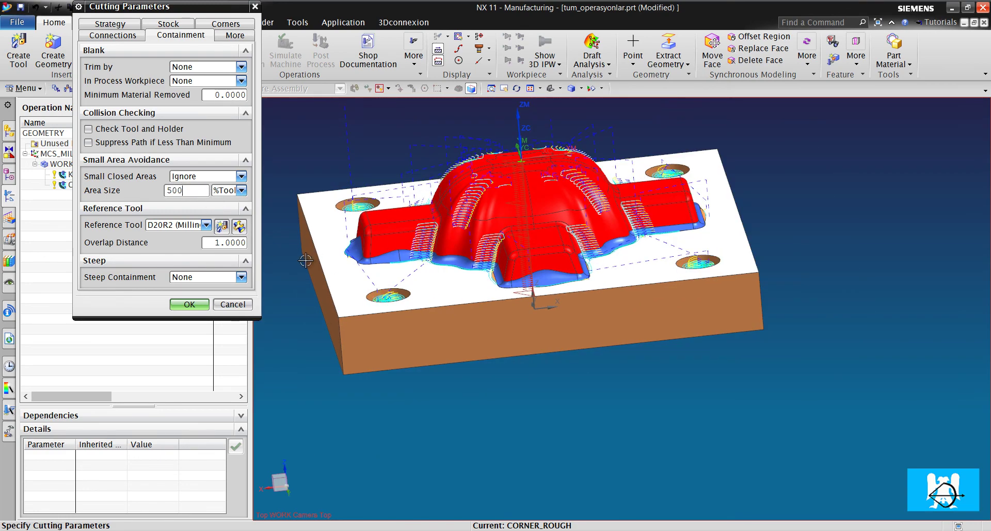
{"action": "left_click", "coordinate": [189, 304]}
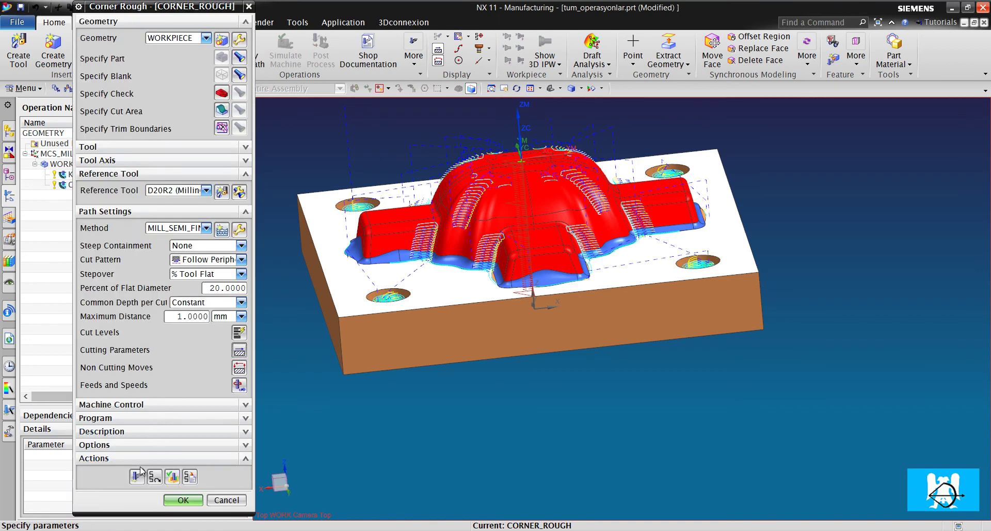
Regenerate CORNER_ROUGH and orbit around the walls to confirm the small holes carry no toolpath.
{"action": "left_click", "coordinate": [138, 476]}
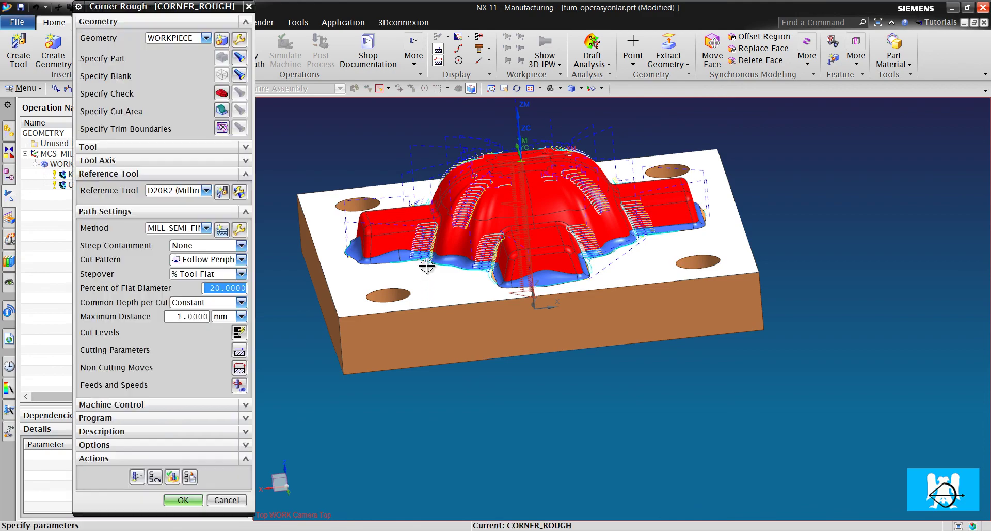
{"action": "scroll", "coordinate": [450, 263], "scroll_direction": "up", "scroll_amount": 4}
{"action": "scroll", "coordinate": [468, 254], "scroll_direction": "up", "scroll_amount": 3}
{"action": "scroll", "coordinate": [467, 254], "scroll_direction": "down", "scroll_amount": 3}
{"action": "scroll", "coordinate": [421, 243], "scroll_direction": "up", "scroll_amount": 2}
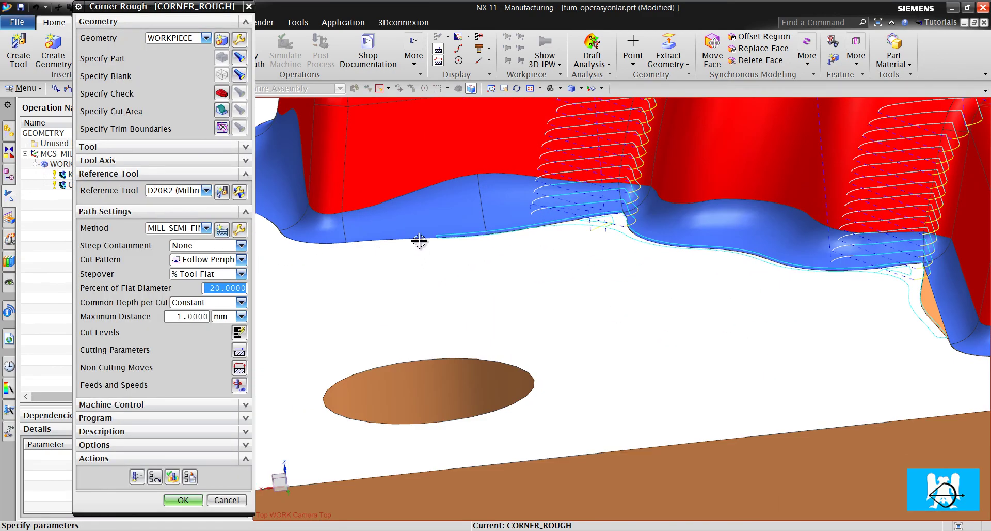
{"action": "scroll", "coordinate": [487, 237], "scroll_direction": "up", "scroll_amount": 2}
{"action": "scroll", "coordinate": [427, 250], "scroll_direction": "down", "scroll_amount": 1}
{"action": "scroll", "coordinate": [427, 250], "scroll_direction": "down", "scroll_amount": 2}
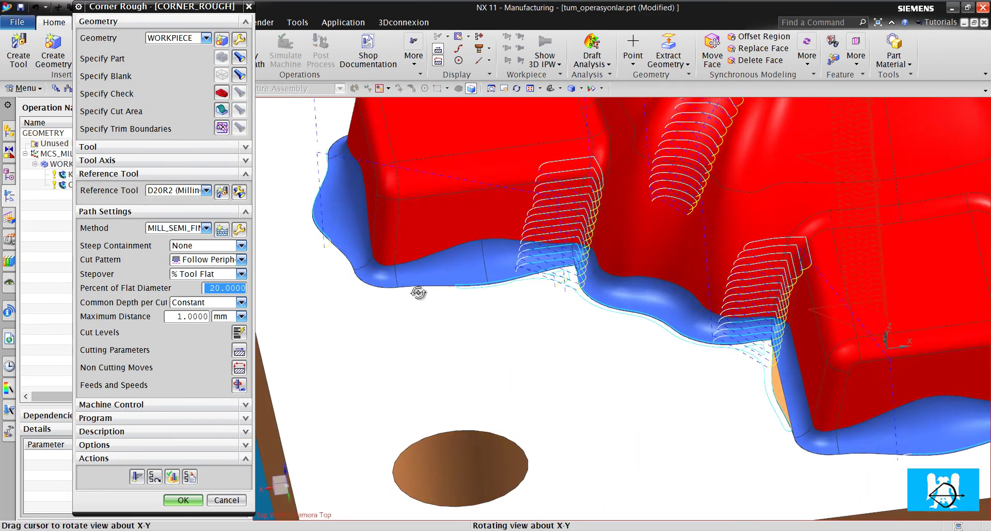
{"action": "middle_click_drag", "start_coordinate": [414, 288], "coordinate": [522, 319]}
{"action": "scroll", "coordinate": [522, 319], "scroll_direction": "down", "scroll_amount": 2}
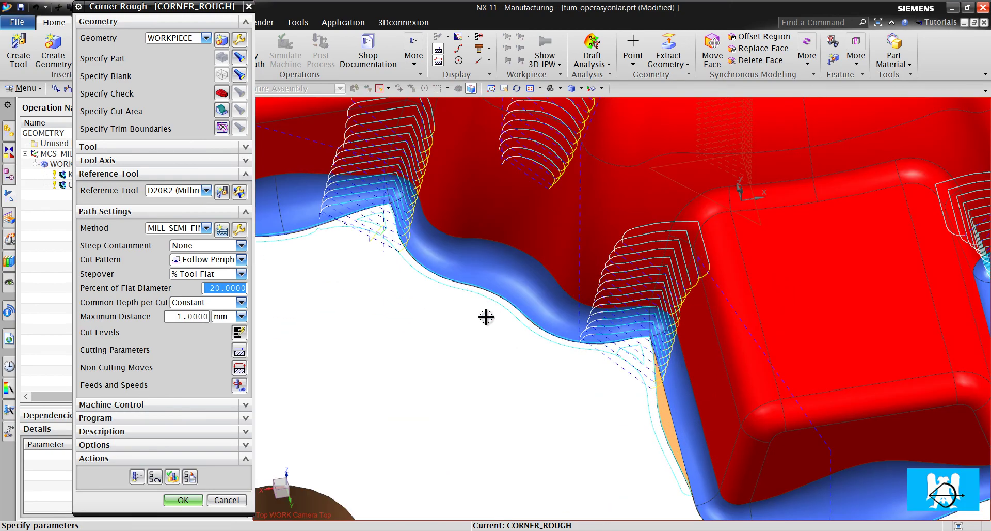
{"action": "scroll", "coordinate": [485, 316], "scroll_direction": "up", "scroll_amount": 2}
{"action": "scroll", "coordinate": [622, 299], "scroll_direction": "up", "scroll_amount": 1}
{"action": "middle_click_drag", "start_coordinate": [551, 289], "coordinate": [518, 138]}
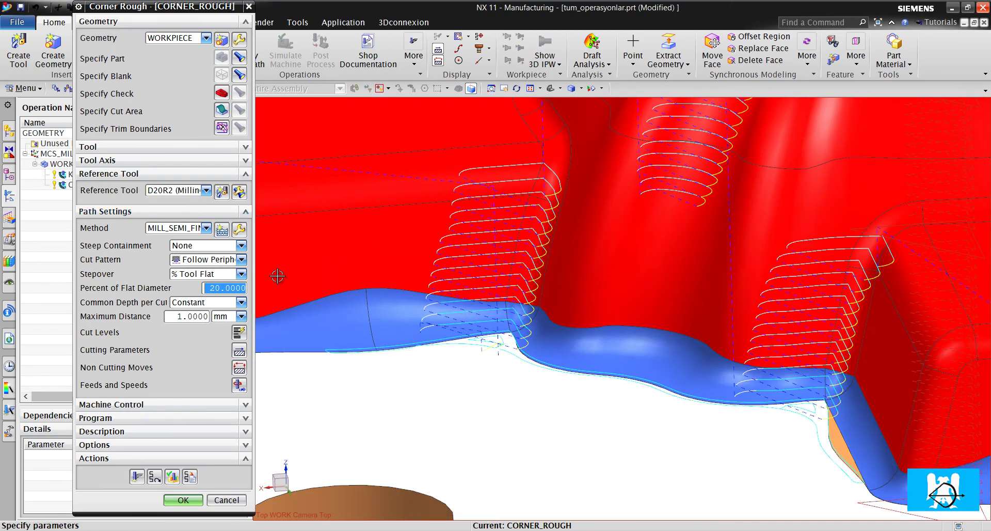
Set steep containment to Steep Only at 65° and view the part edge-on and obliquely.
{"action": "left_click", "coordinate": [187, 248]}
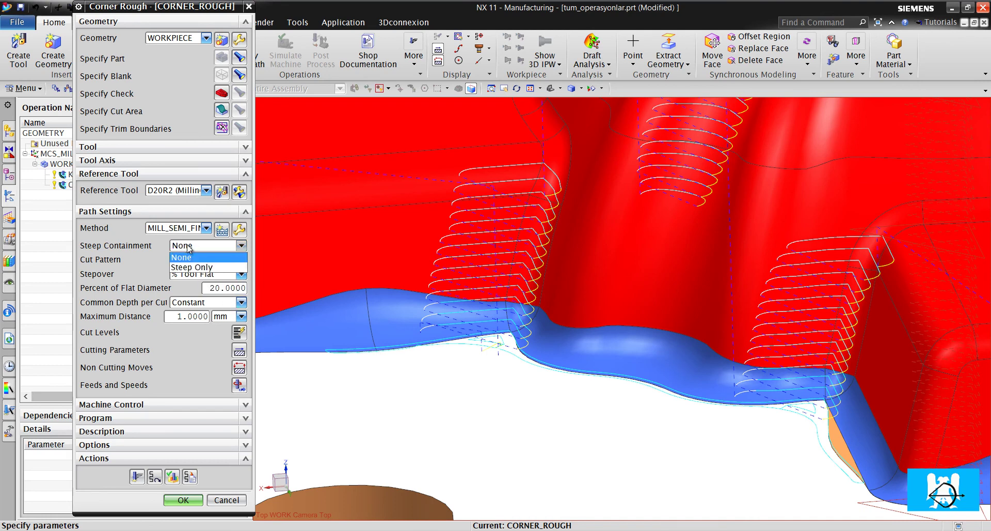
{"action": "left_click", "coordinate": [198, 267]}
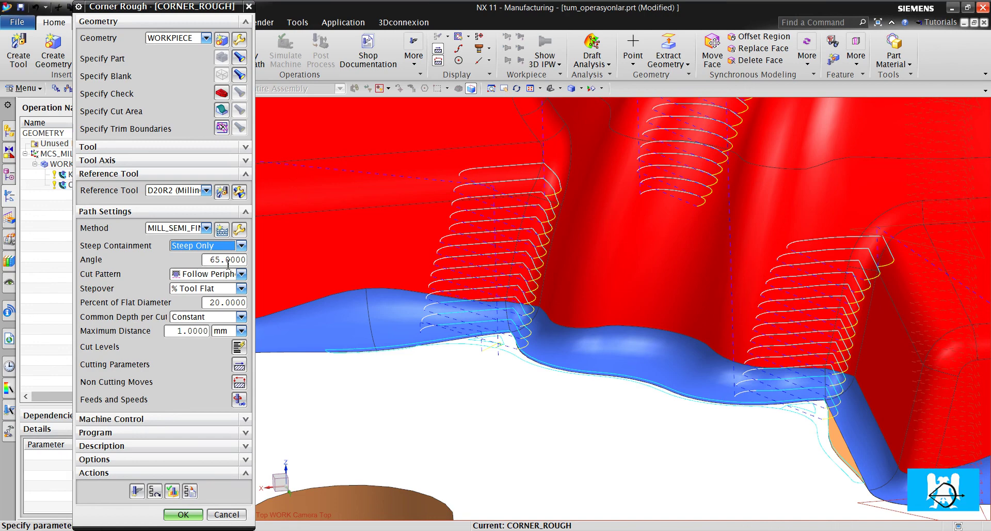
{"action": "scroll", "coordinate": [466, 325], "scroll_direction": "down", "scroll_amount": 5}
{"action": "scroll", "coordinate": [564, 368], "scroll_direction": "up", "scroll_amount": 2}
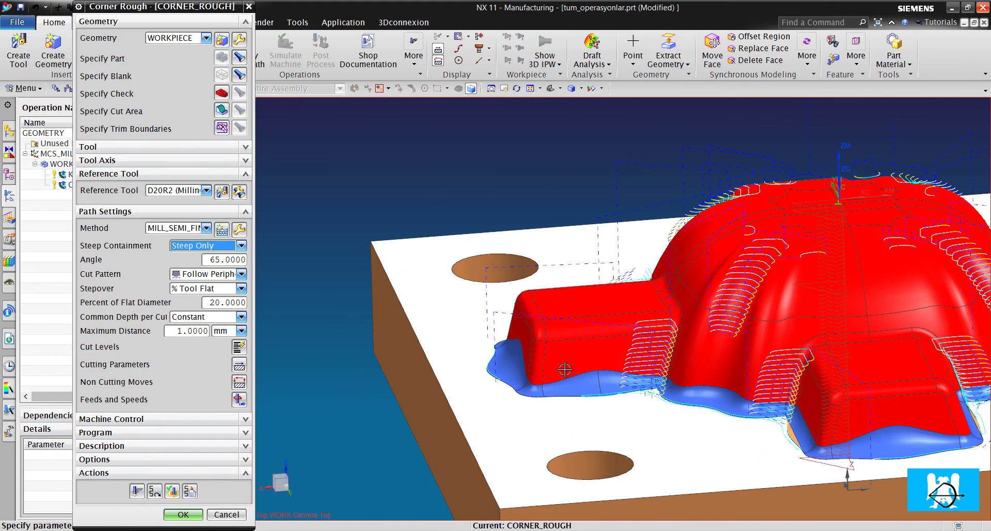
{"action": "key", "text": "ctrl+alt+f"}
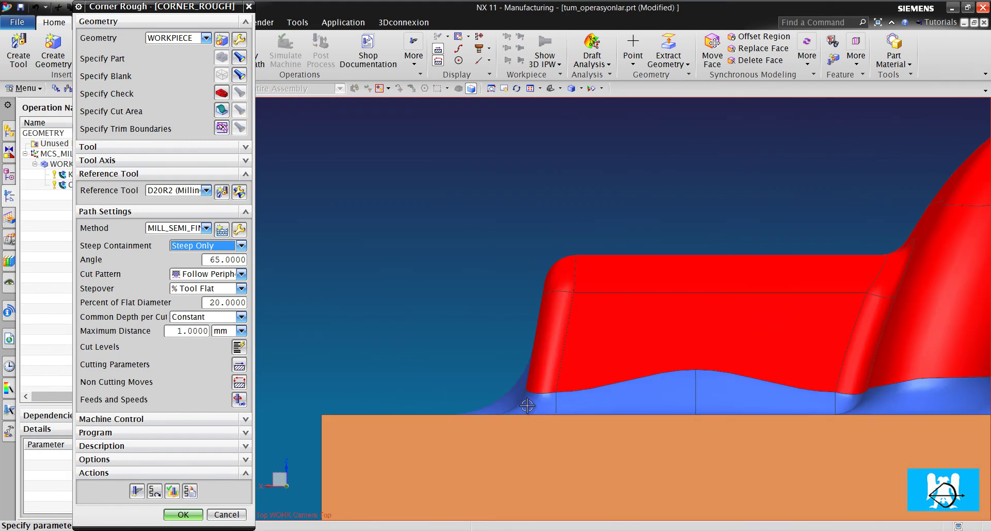
{"action": "scroll", "coordinate": [555, 417], "scroll_direction": "up", "scroll_amount": 3}
{"action": "scroll", "coordinate": [507, 411], "scroll_direction": "down", "scroll_amount": 2}
{"action": "scroll", "coordinate": [551, 380], "scroll_direction": "up", "scroll_amount": 3}
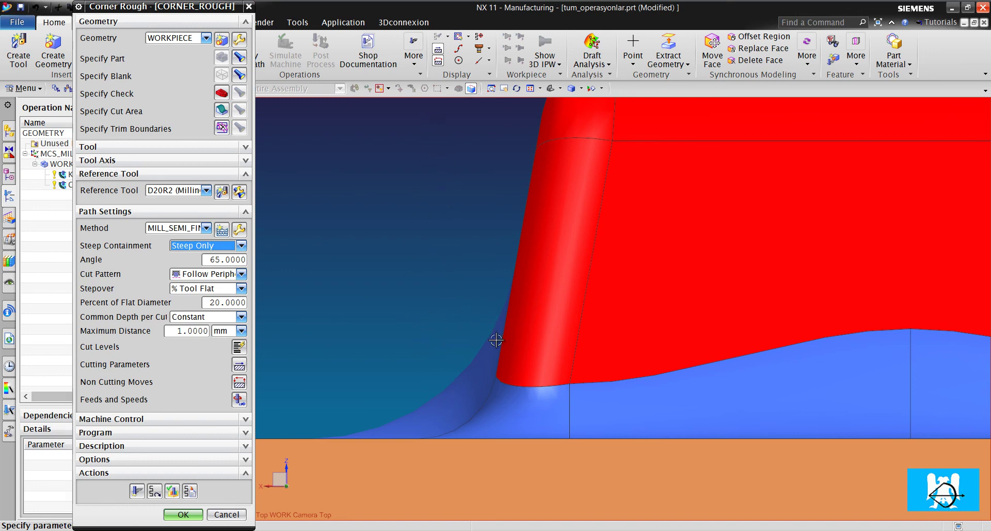
{"action": "scroll", "coordinate": [436, 328], "scroll_direction": "down", "scroll_amount": 5}
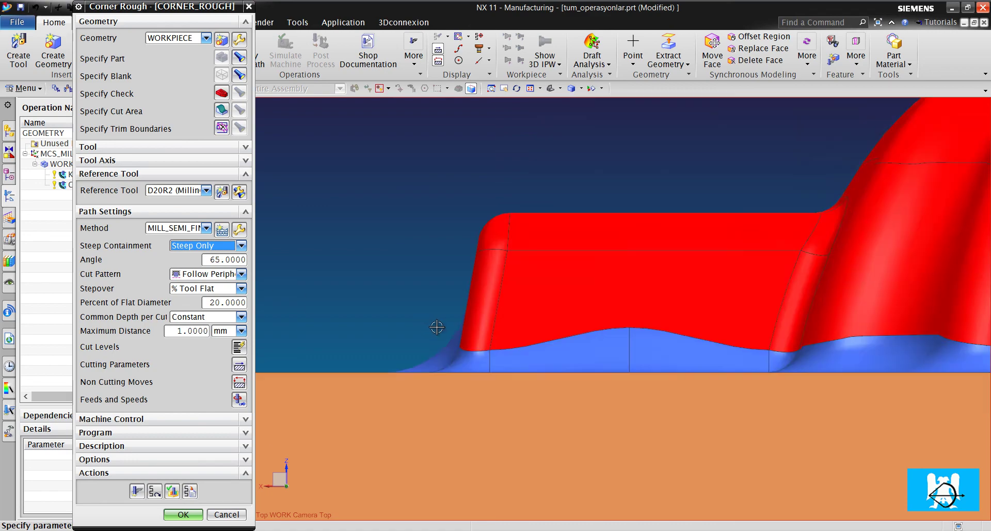
{"action": "scroll", "coordinate": [602, 347], "scroll_direction": "down", "scroll_amount": 3}
{"action": "mouse_move", "coordinate": [602, 347]}
{"action": "middle_mouse_down"}
{"action": "mouse_move", "coordinate": [576, 376]}
{"action": "mouse_move", "coordinate": [415, 359]}
{"action": "middle_mouse_up"}
{"action": "scroll", "coordinate": [454, 274], "scroll_direction": "up", "scroll_amount": 2}
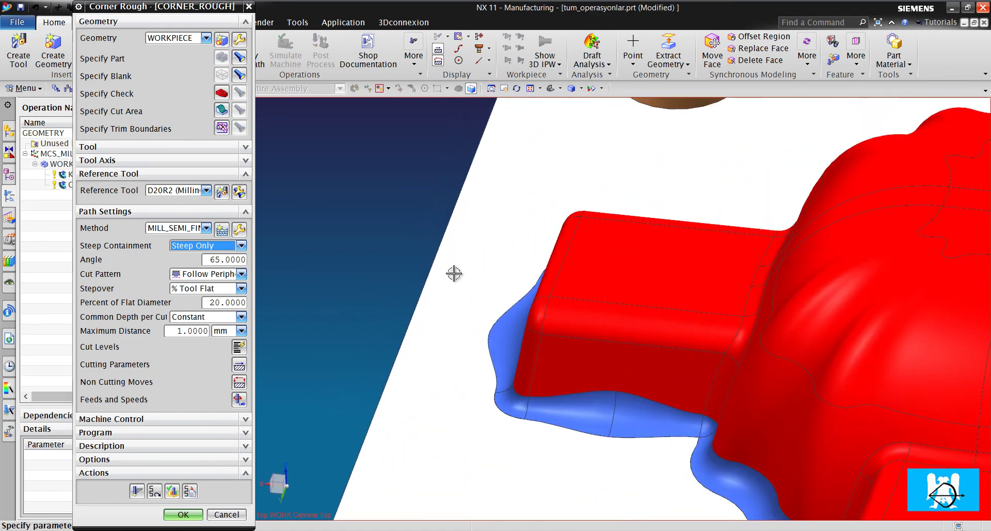
{"action": "scroll", "coordinate": [506, 274], "scroll_direction": "up", "scroll_amount": 3}
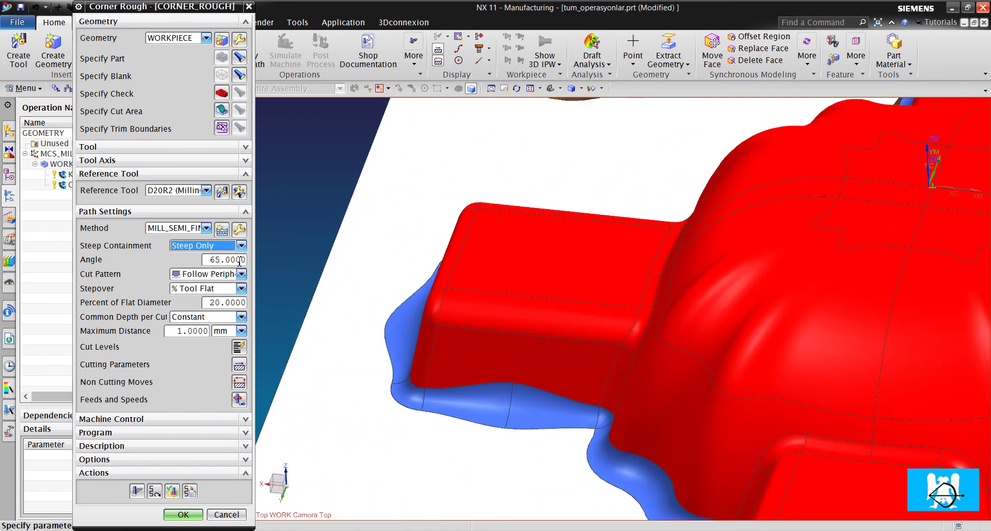
Generate the 65° Steep Only toolpath, inspect it, then return steep containment to None.
{"action": "left_click", "coordinate": [137, 490]}
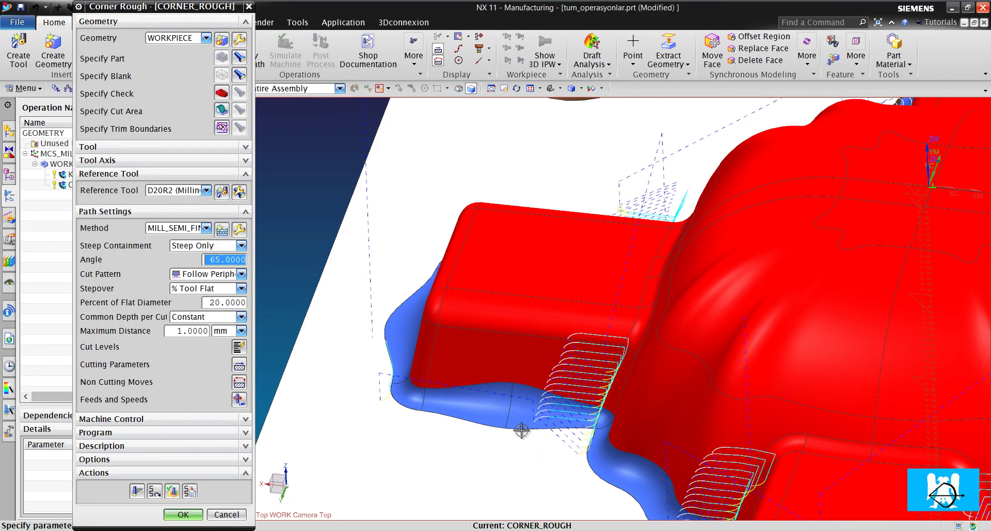
{"action": "scroll", "coordinate": [522, 444], "scroll_direction": "up", "scroll_amount": 4}
{"action": "scroll", "coordinate": [527, 414], "scroll_direction": "down", "scroll_amount": 2}
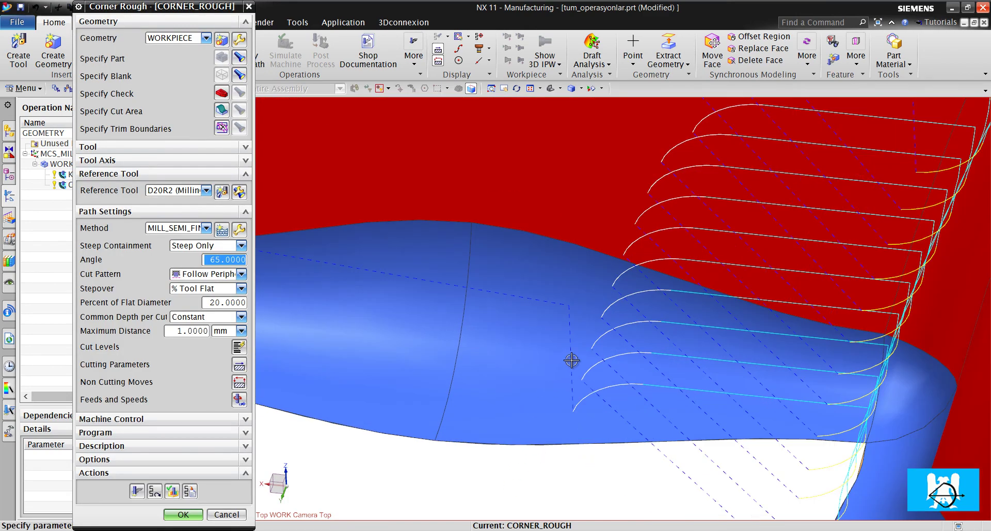
{"action": "scroll", "coordinate": [578, 369], "scroll_direction": "down", "scroll_amount": 2}
{"action": "scroll", "coordinate": [436, 331], "scroll_direction": "up", "scroll_amount": 2}
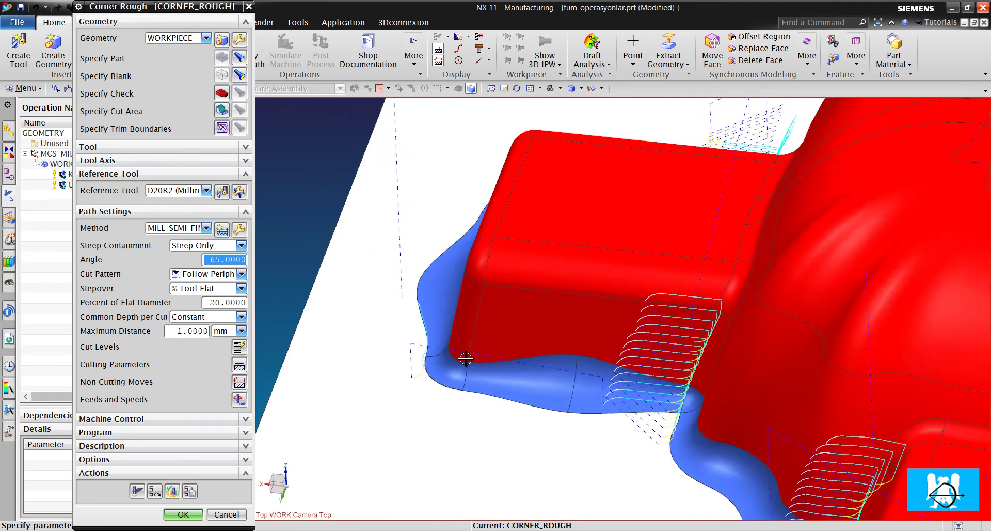
{"action": "scroll", "coordinate": [560, 405], "scroll_direction": "down", "scroll_amount": 2}
{"action": "scroll", "coordinate": [560, 405], "scroll_direction": "up", "scroll_amount": 1}
{"action": "scroll", "coordinate": [563, 367], "scroll_direction": "down", "scroll_amount": 3}
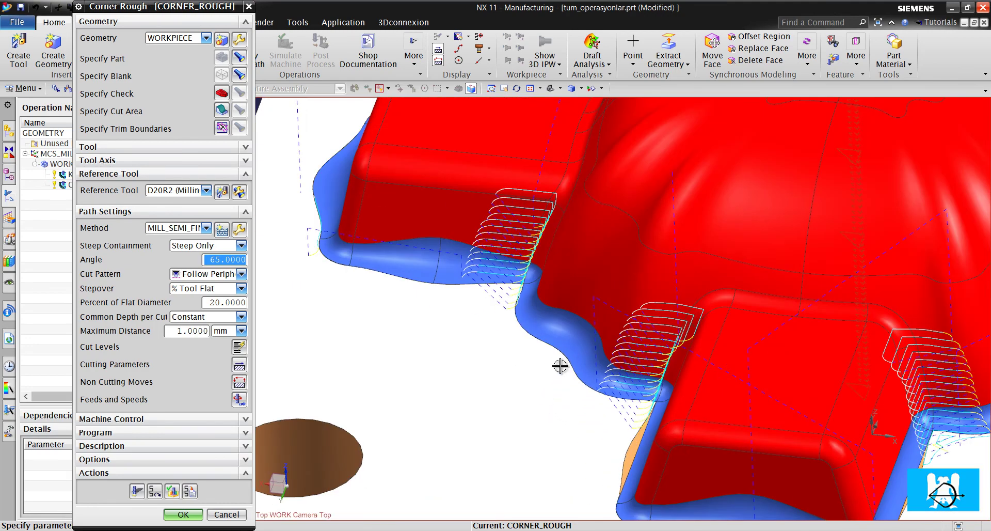
{"action": "scroll", "coordinate": [560, 363], "scroll_direction": "up", "scroll_amount": 2}
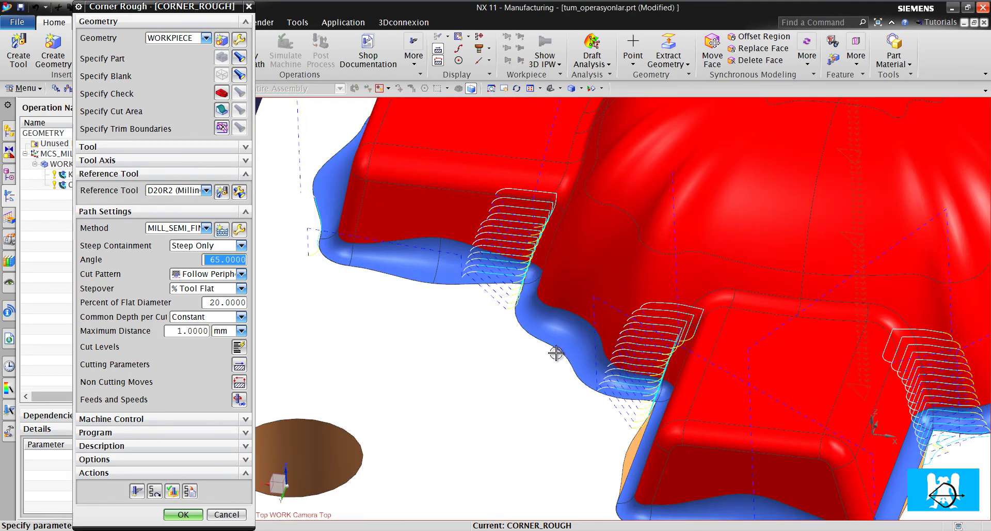
{"action": "left_click", "coordinate": [218, 248]}
{"action": "left_click", "coordinate": [191, 257]}
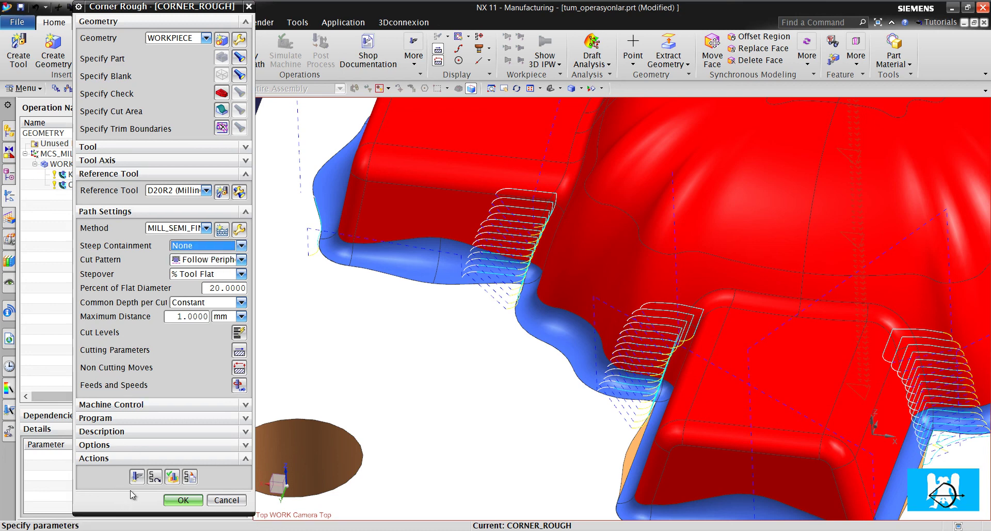
Regenerate the CORNER_ROUGH toolpath with steep containment set to None.
{"action": "left_click", "coordinate": [136, 476]}
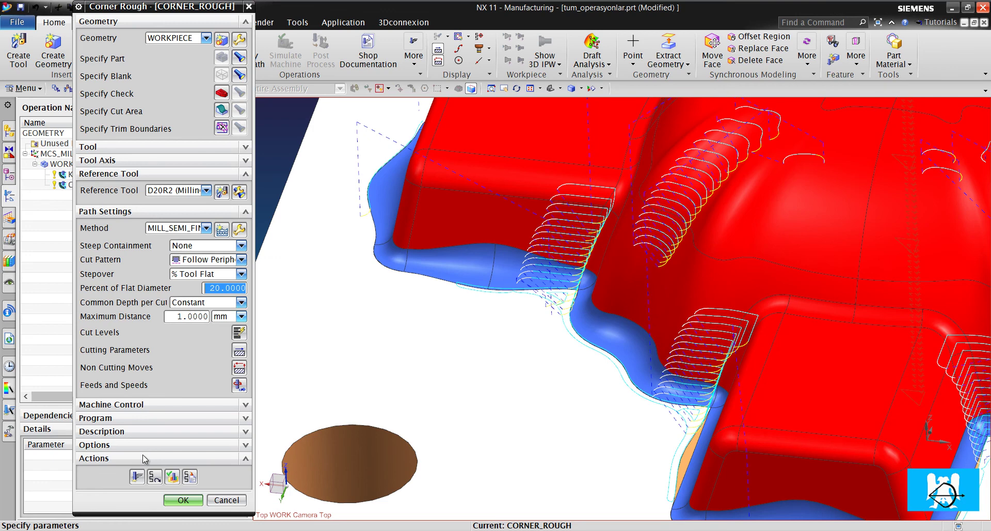
Raise the reference-tool Overlap Distance to 3 and regenerate CORNER_ROUGH, giving a 15452.4 toolpath length.
{"action": "left_click", "coordinate": [239, 350]}
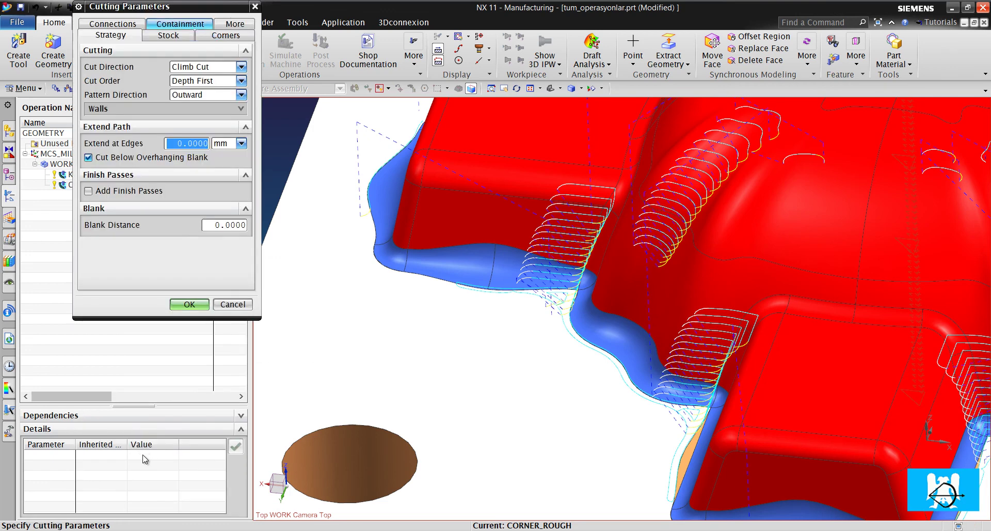
{"action": "middle_click", "coordinate": [143, 459]}
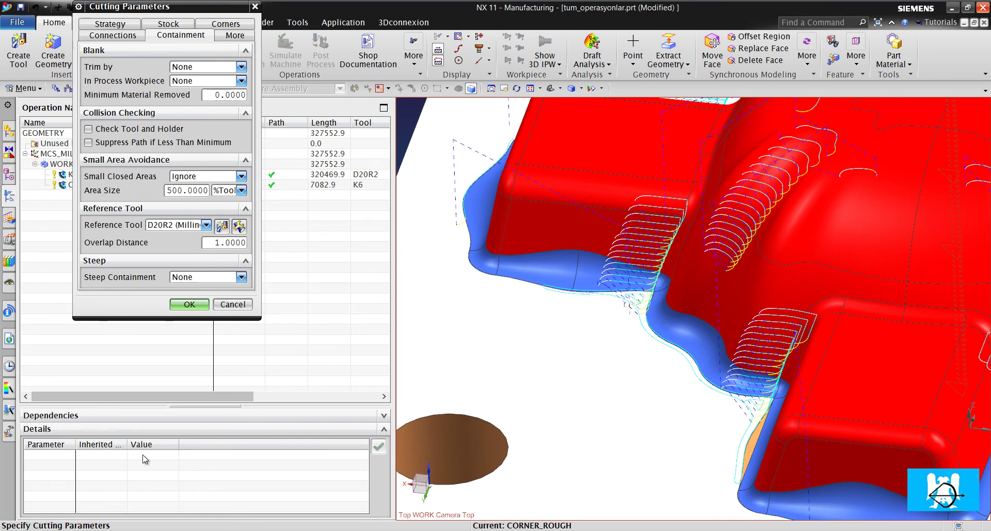
{"action": "key", "text": "Tab"}
{"action": "type", "text": "3"}
{"action": "key", "text": "Return"}
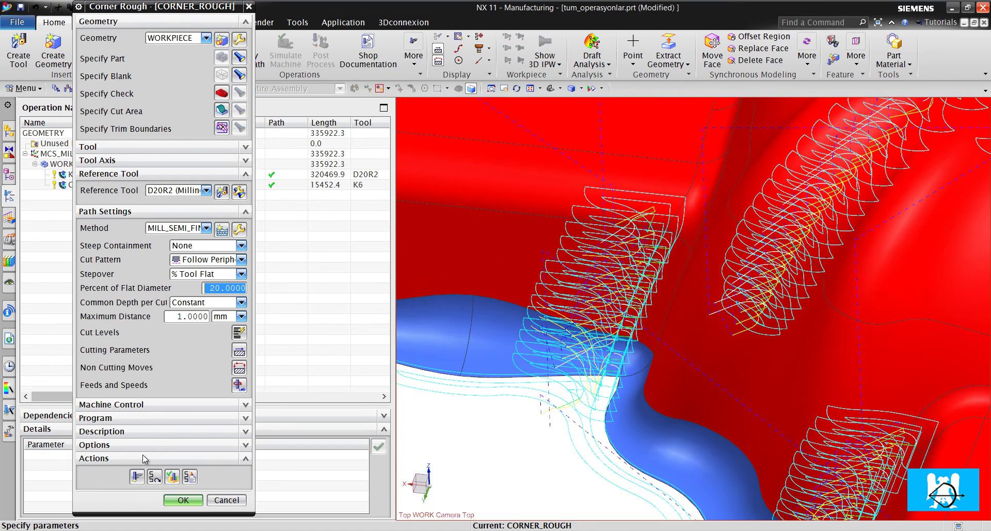
Set the Containment Overlap Distance to 1 and regenerate CORNER_ROUGH, shortening the toolpath to 7082.9.
{"action": "left_click", "coordinate": [239, 350]}
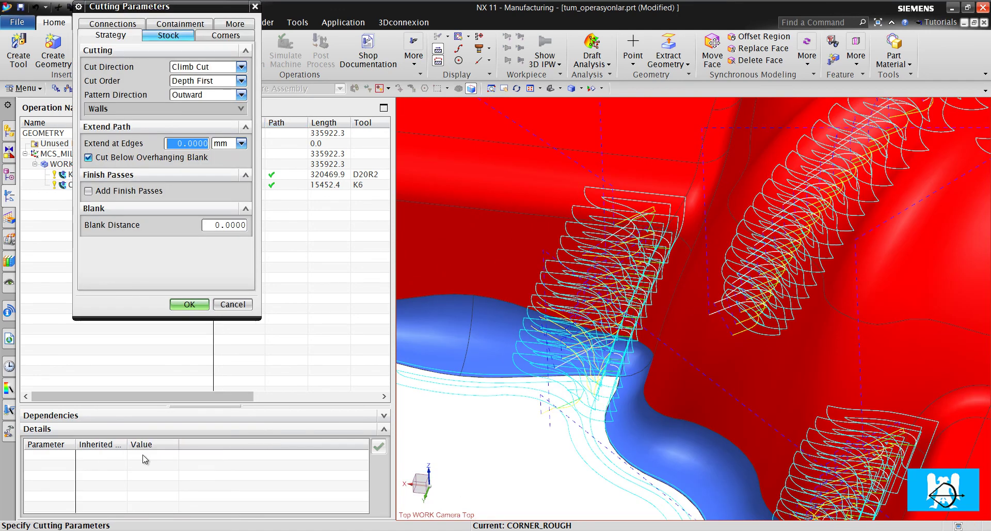
{"action": "left_click", "coordinate": [180, 24]}
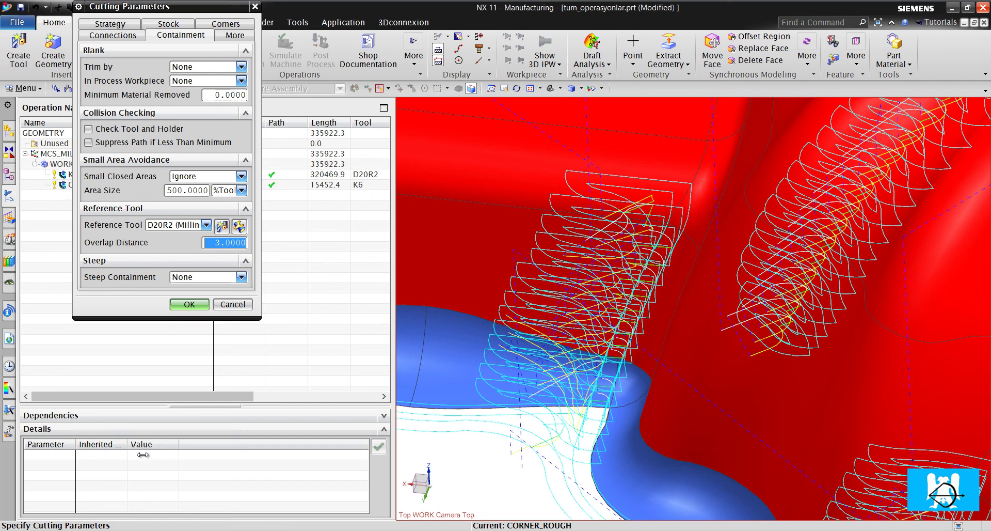
{"action": "type", "text": "1"}
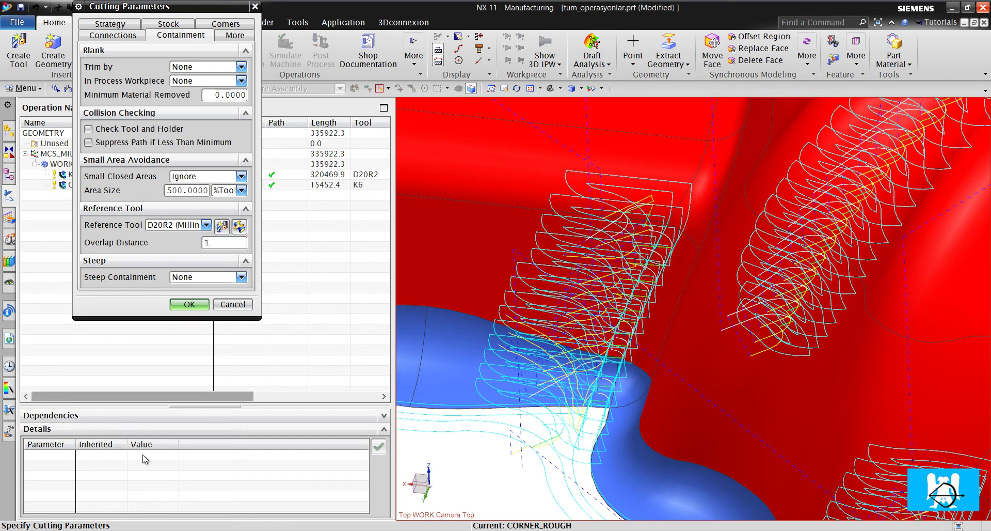
{"action": "key", "text": "Return"}
{"action": "left_click", "coordinate": [137, 476]}
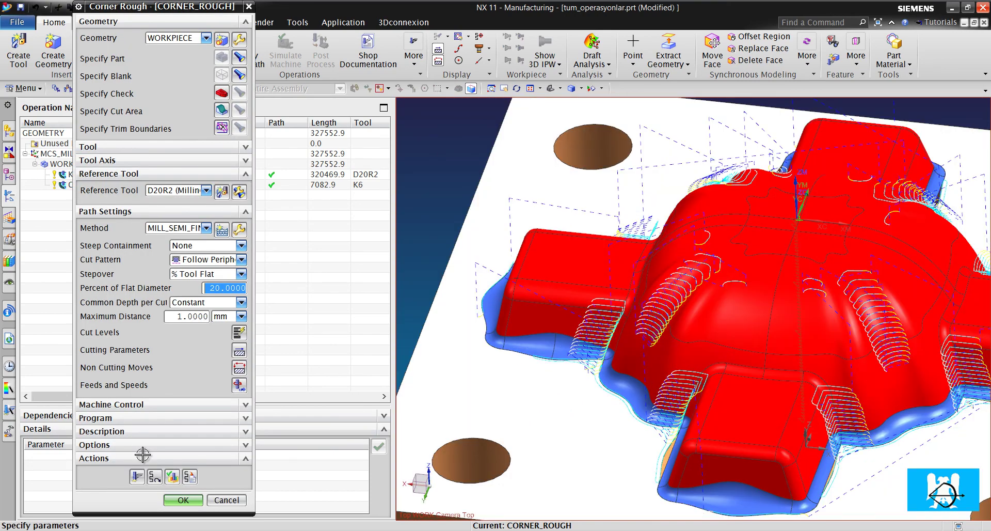
Set CORNER_ROUGH's Minimum Material Removed to 0.6 under the Containment cutting parameters.
{"action": "left_click", "coordinate": [239, 350]}
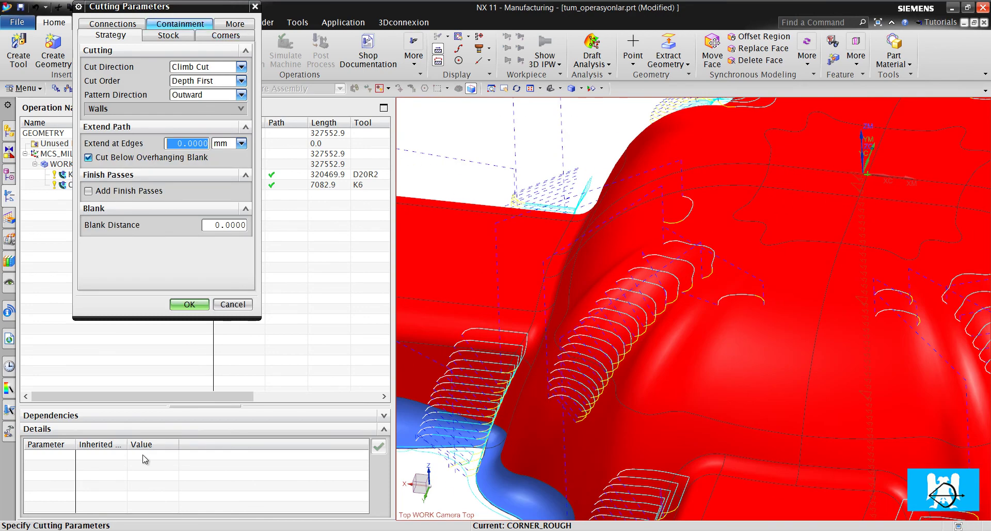
{"action": "left_click", "coordinate": [180, 24]}
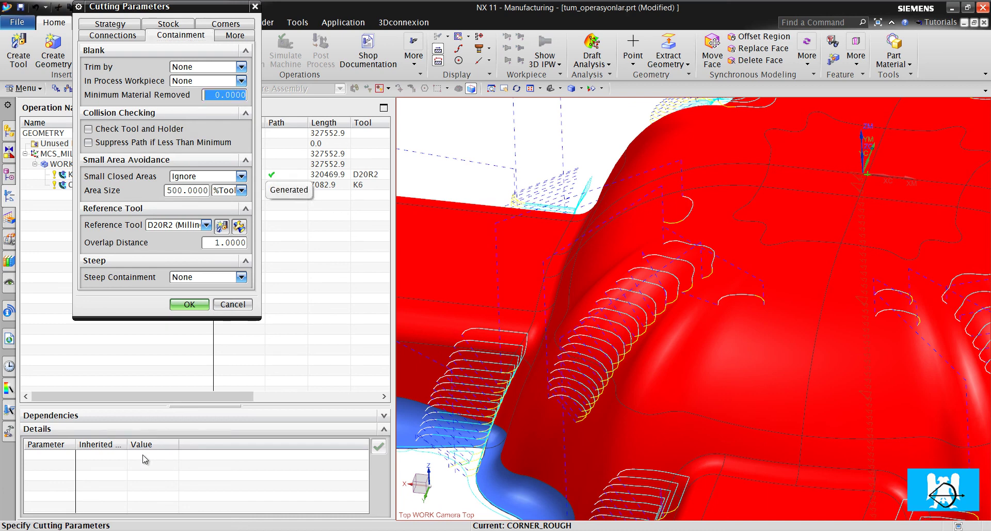
{"action": "type", "text": ".6"}
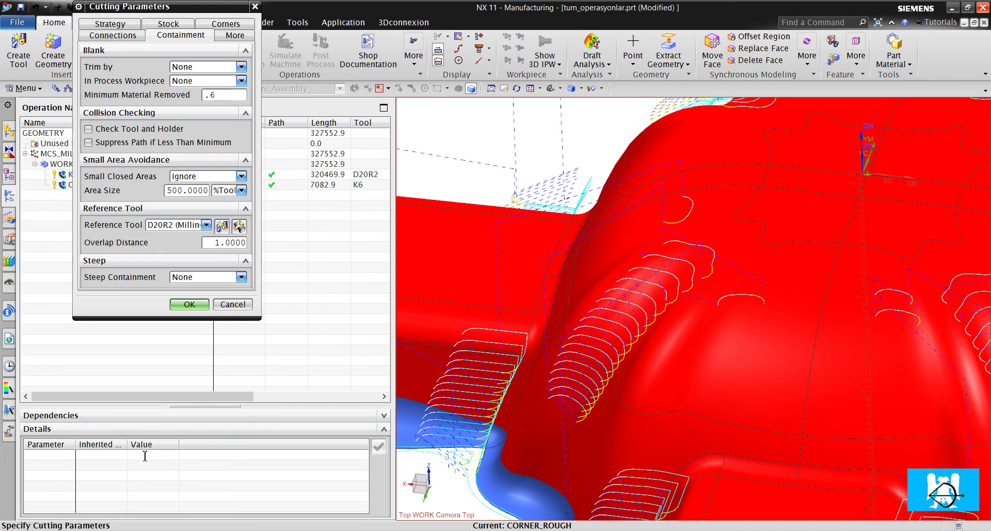
{"action": "key", "text": "Return"}
{"action": "key", "text": "Return"}
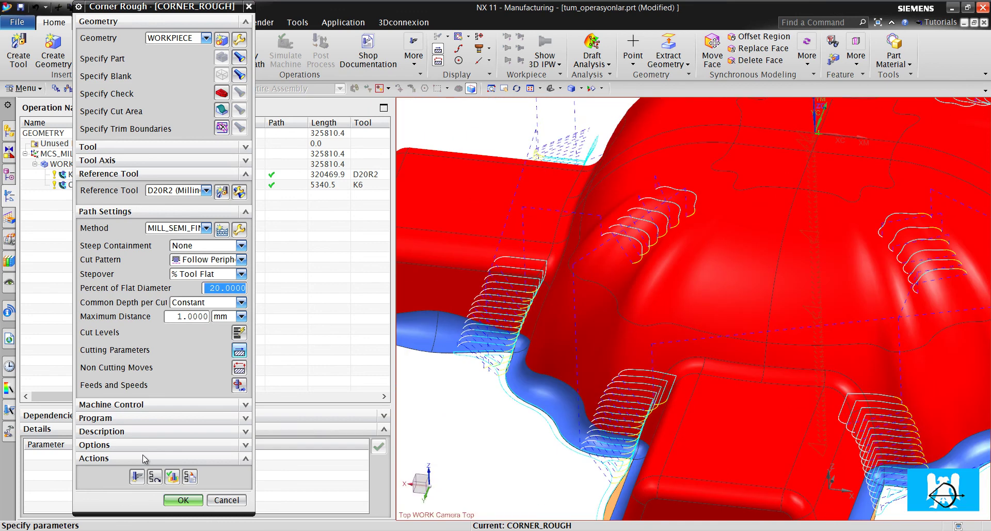
Regenerate CORNER_ROUGH with Minimum Material Removed 0.8 (5167.7 mm), then enter 1.
{"action": "middle_click", "coordinate": [144, 456]}
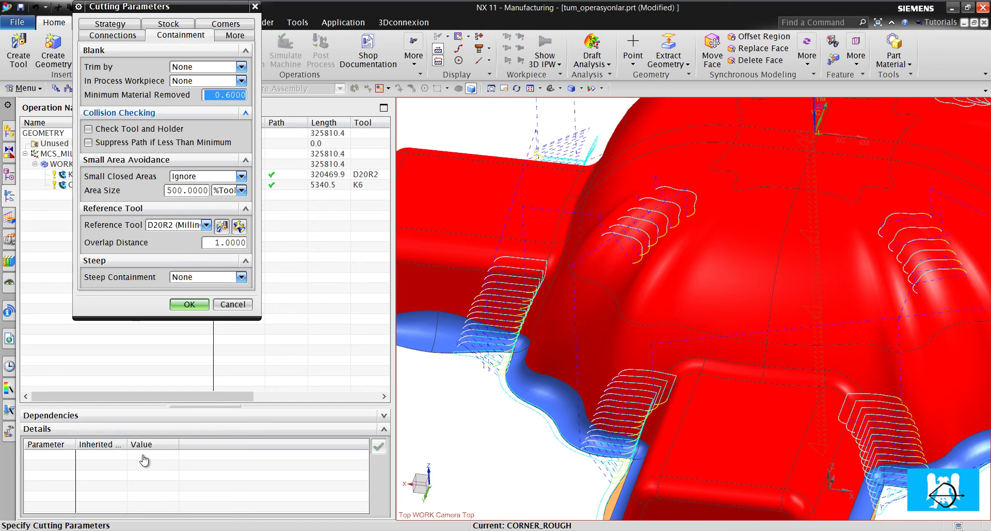
{"action": "type", "text": ".8"}
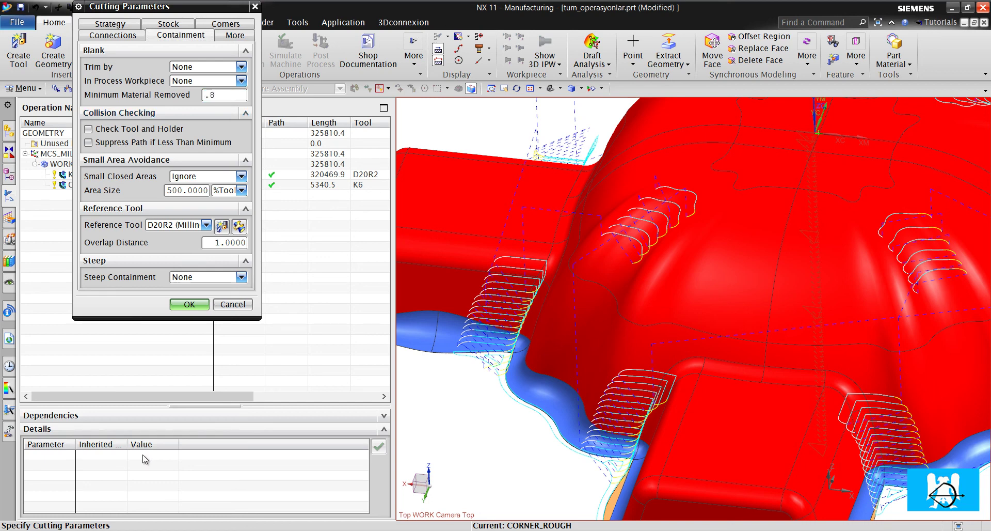
{"action": "key", "text": "Return"}
{"action": "left_click", "coordinate": [136, 476]}
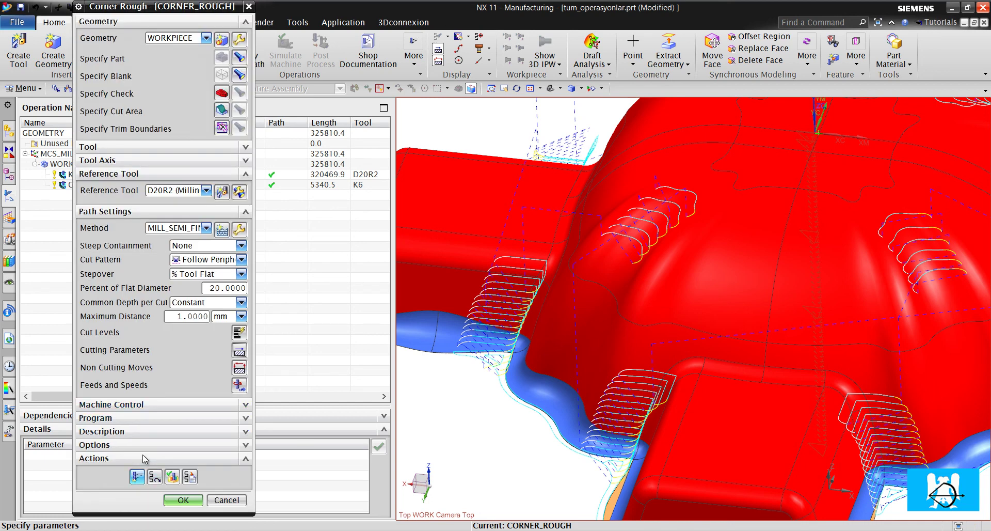
{"action": "key", "text": "Return"}
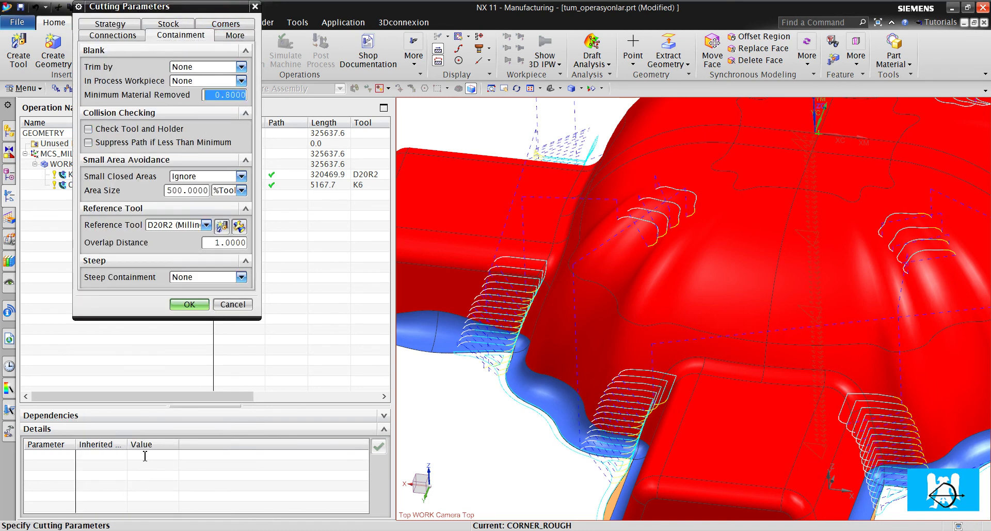
{"action": "type", "text": "1"}
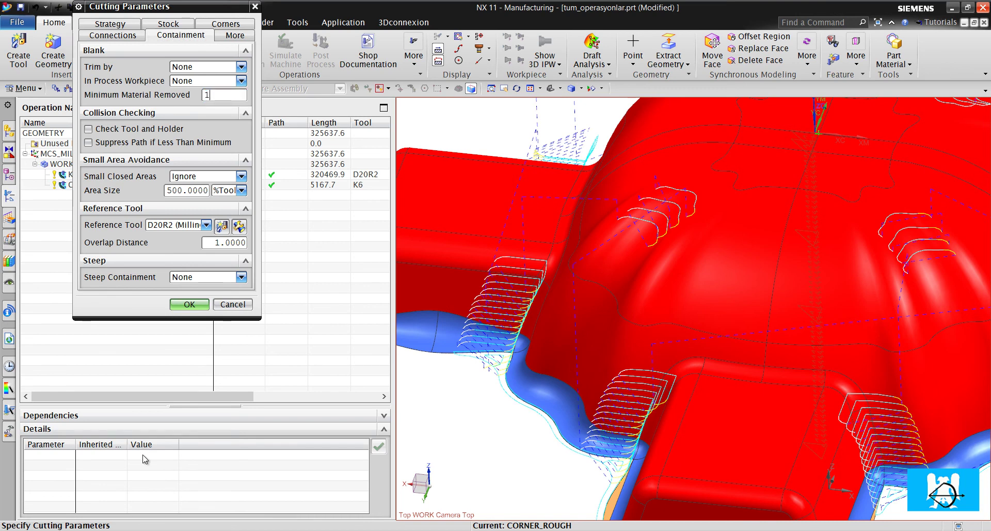
{"action": "key", "text": "Return"}
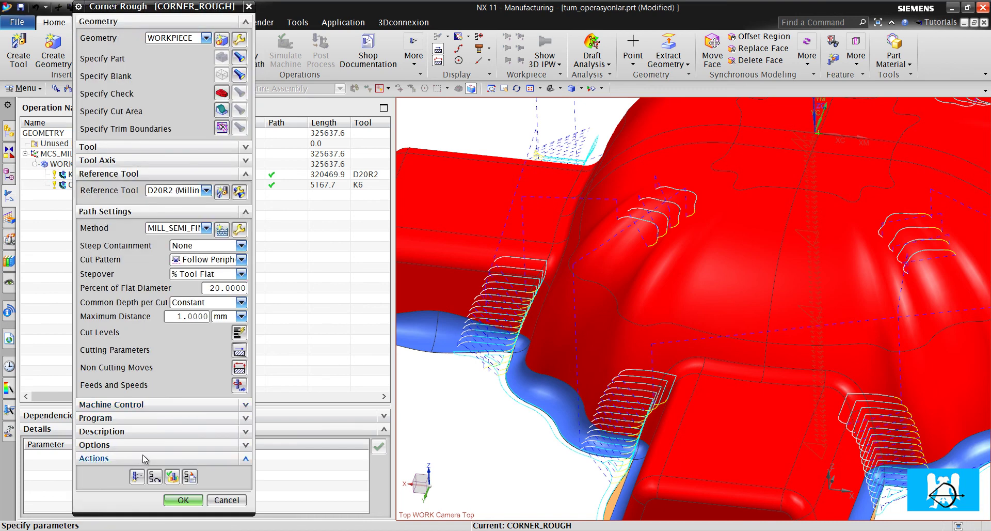
Regenerate CORNER_ROUGH at Minimum Material Removed 1 (4988.5 mm) and close its dialog.
{"action": "left_click", "coordinate": [137, 476]}
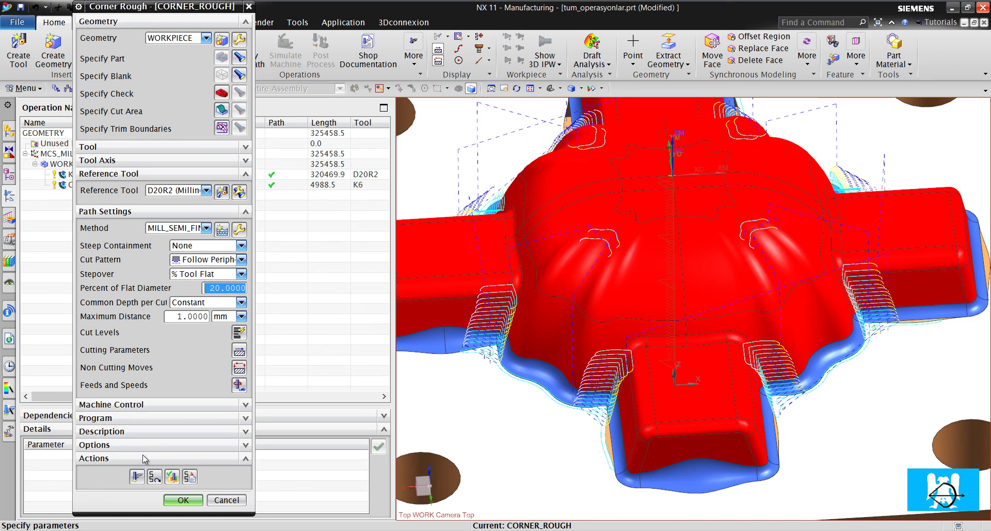
{"action": "left_click", "coordinate": [172, 477]}
{"action": "middle_click", "coordinate": [142, 454]}
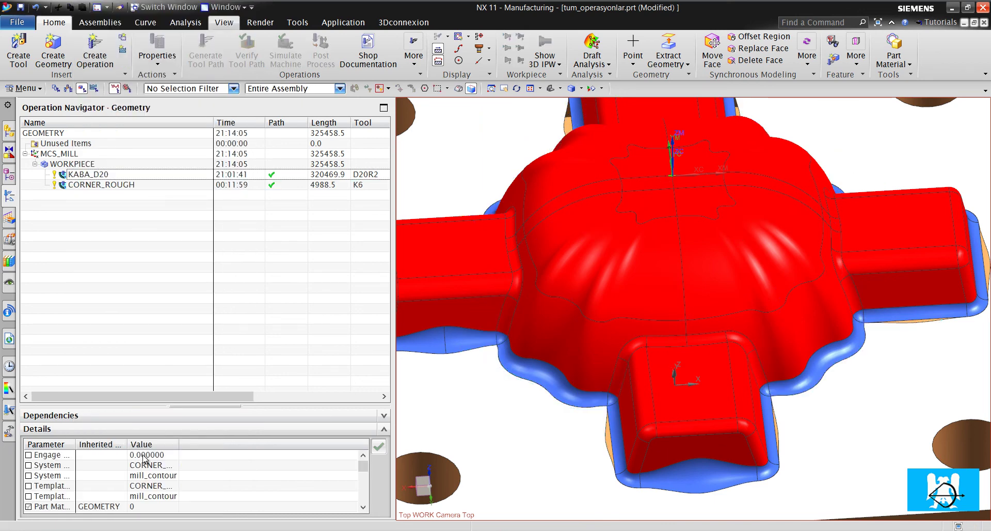
Switch the display to deep core some.prt from the Window menu and clear the selection.
{"action": "key", "text": "alt+w"}
{"action": "key", "text": "Down"}
{"action": "key", "text": "Down"}
{"action": "key", "text": "Down"}
{"action": "key", "text": "Down"}
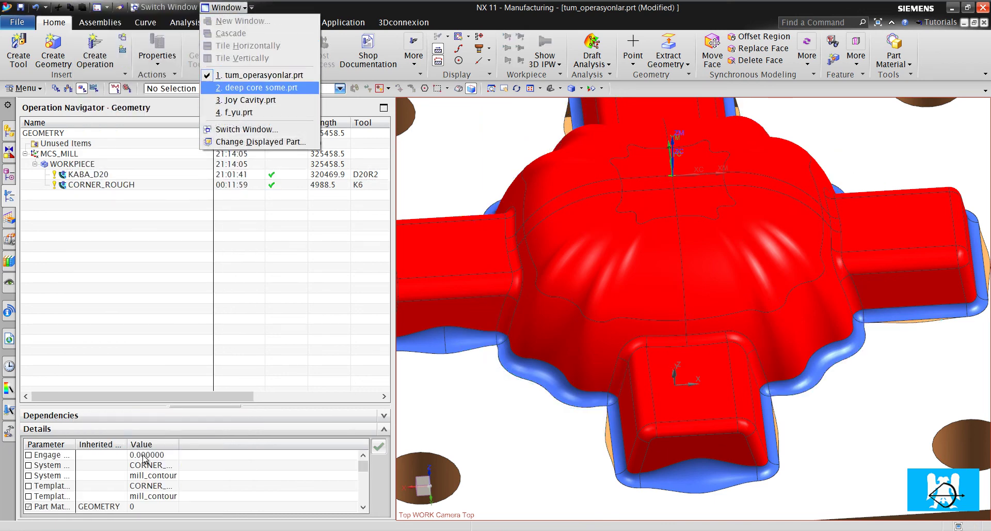
{"action": "key", "text": "Return"}
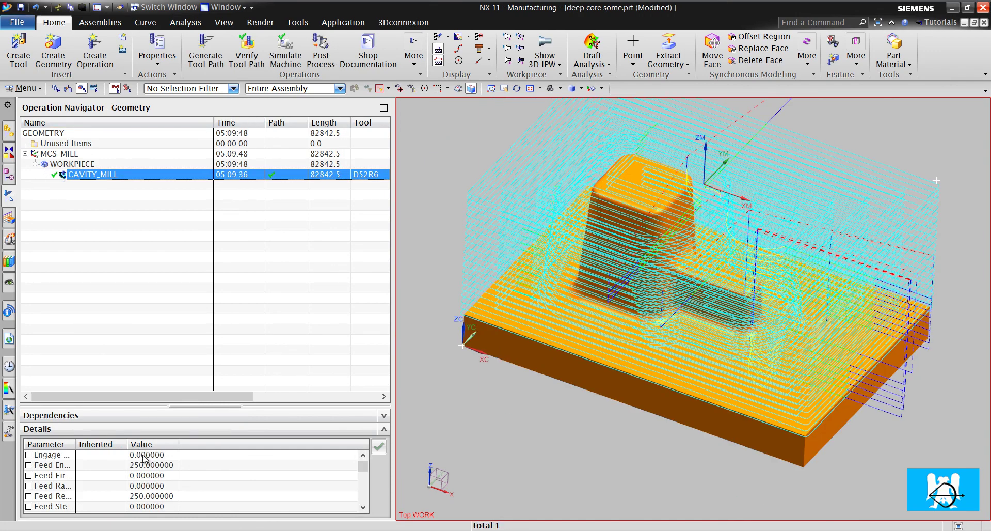
{"action": "key", "text": "Escape"}
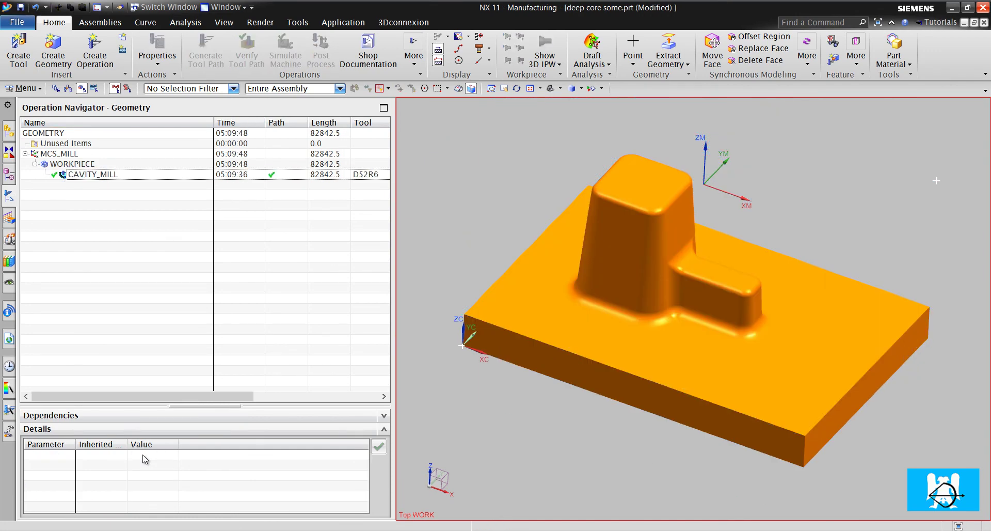
Create a new CORNER_ROUGH operation using tool D12R1.
{"action": "left_click", "coordinate": [94, 48]}
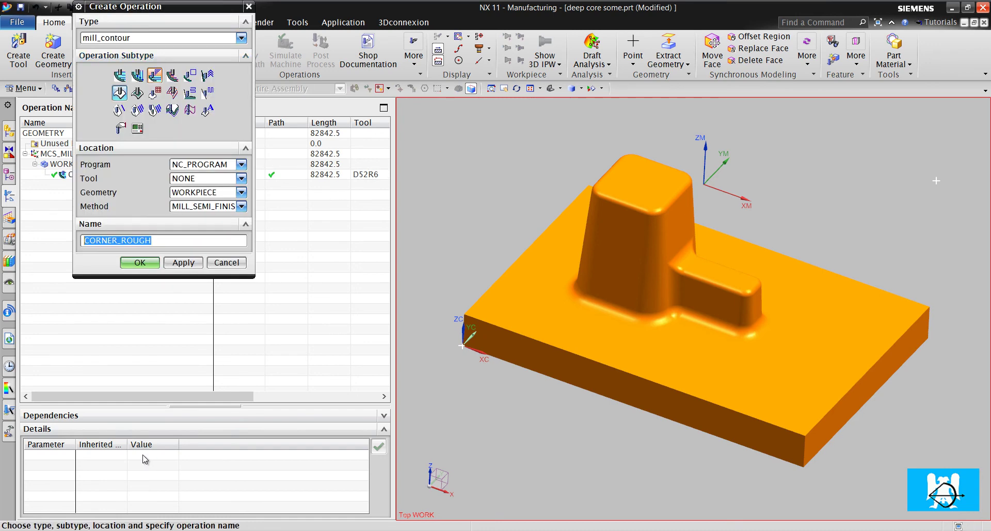
{"action": "left_click", "coordinate": [241, 178]}
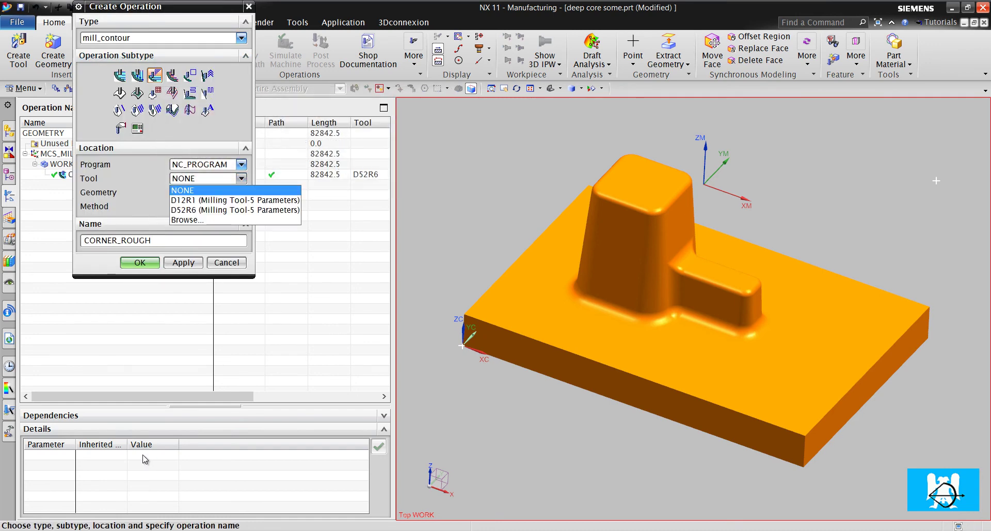
{"action": "left_click", "coordinate": [204, 197]}
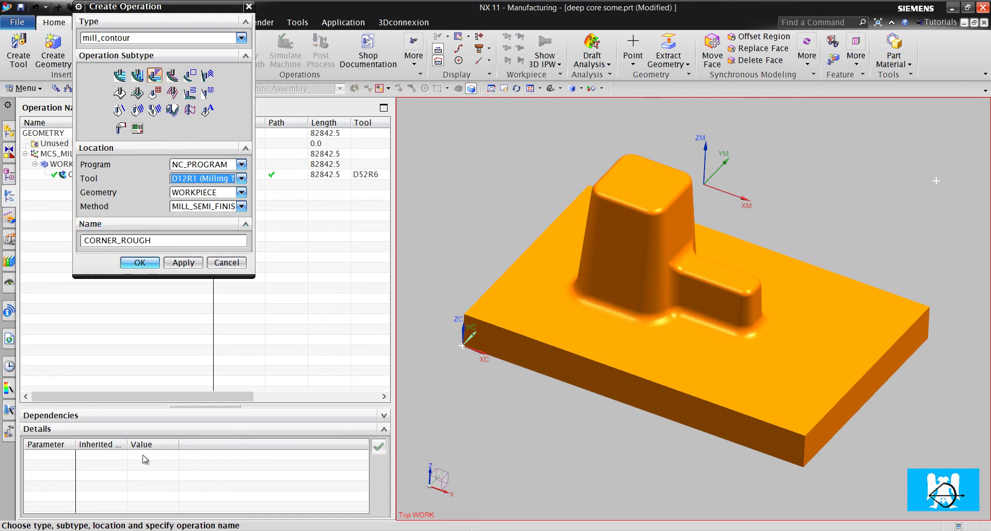
{"action": "middle_click", "coordinate": [144, 458]}
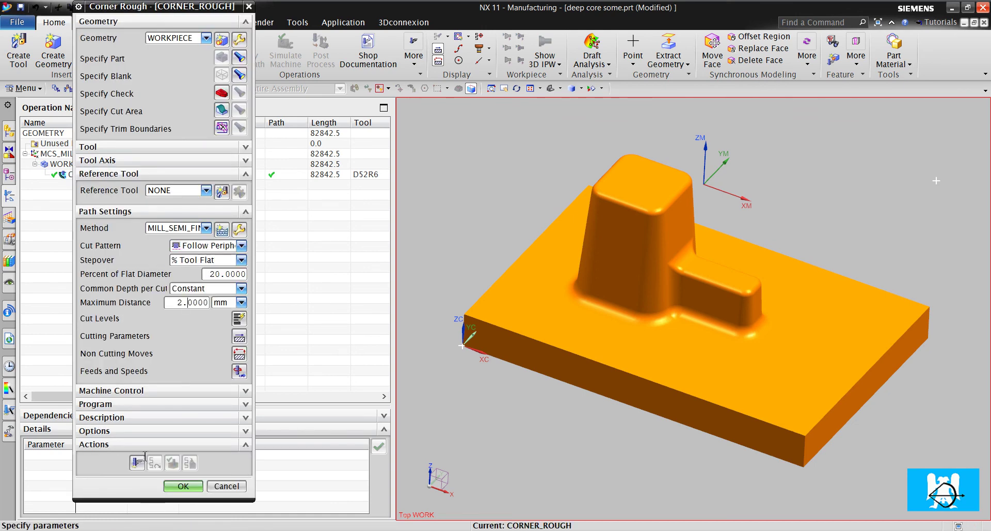
Set maximum distance to 1 mm and reference tool D52R6, and generate the rest path.
{"action": "key", "text": "Tab"}
{"action": "key", "text": "Tab"}
{"action": "key", "text": "Tab"}
{"action": "type", "text": "1"}
{"action": "key", "text": "alt+Down"}
{"action": "key", "text": "Return"}
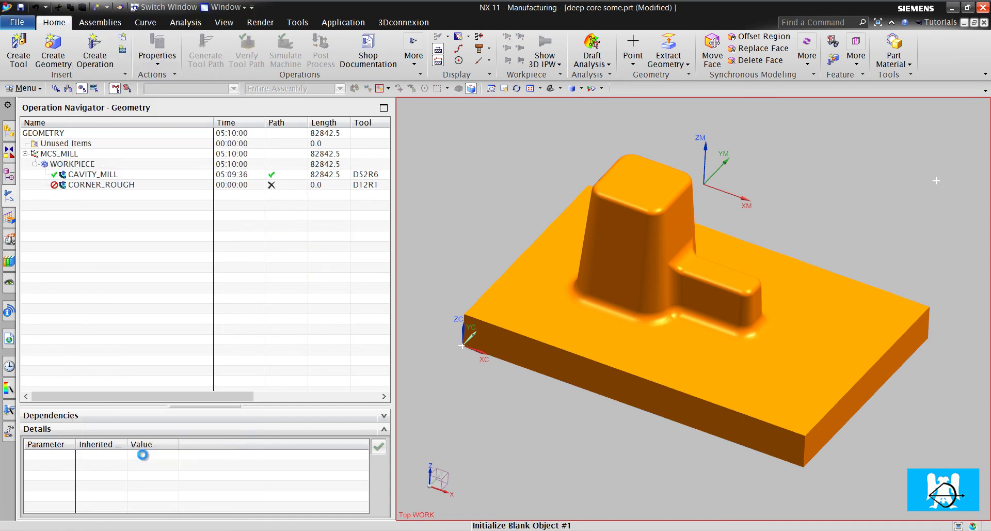
{"action": "key", "text": "Return"}
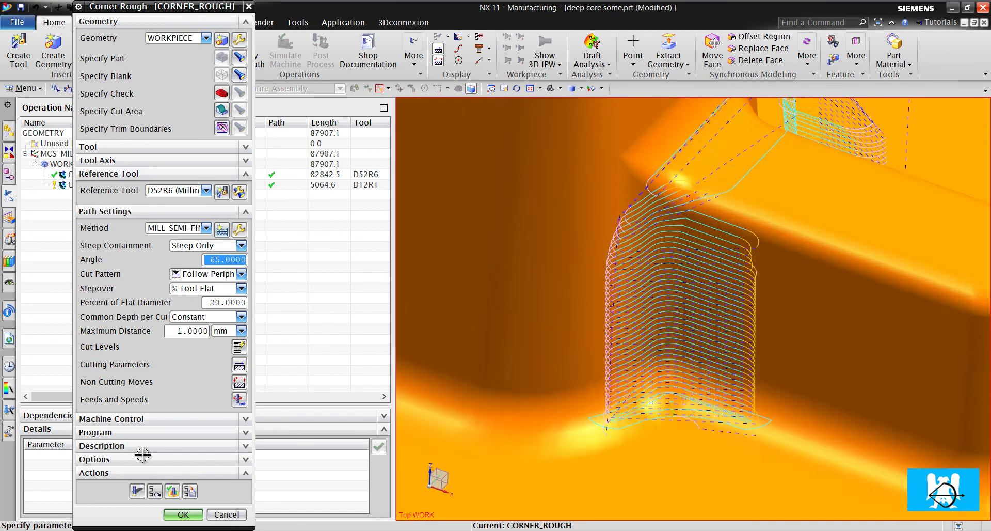
Set steep containment to None and view the fitted 6689.3 mm rest path.
{"action": "key", "text": "shift+Tab"}
{"action": "key", "text": "alt+Down"}
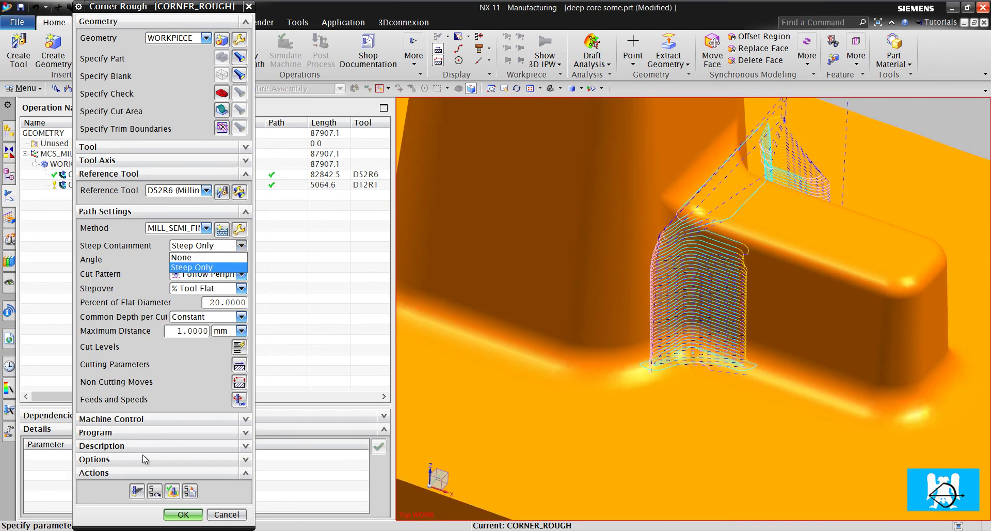
{"action": "key", "text": "Up"}
{"action": "key", "text": "Return"}
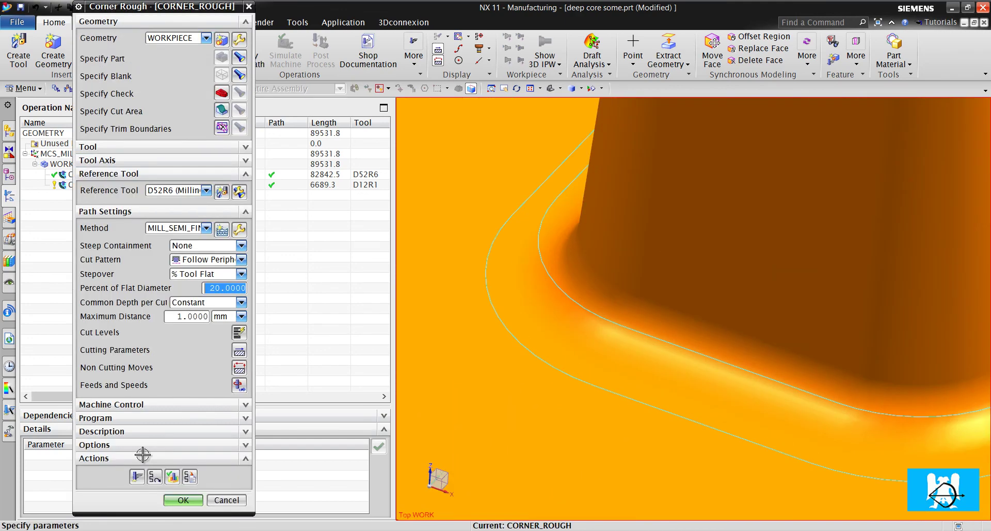
{"action": "key", "text": "ctrl+f"}
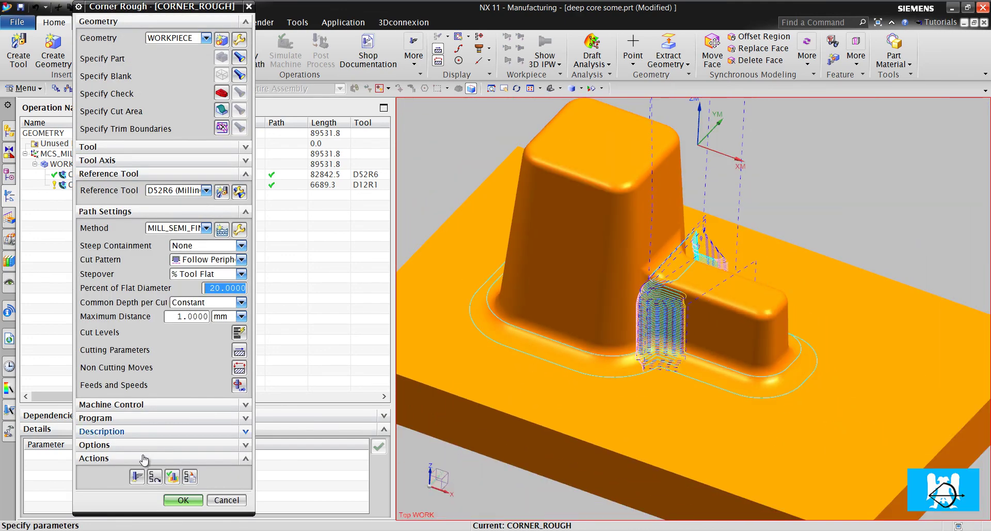
Replay the CORNER_ROUGH toolpath animation.
{"action": "left_click", "coordinate": [173, 476]}
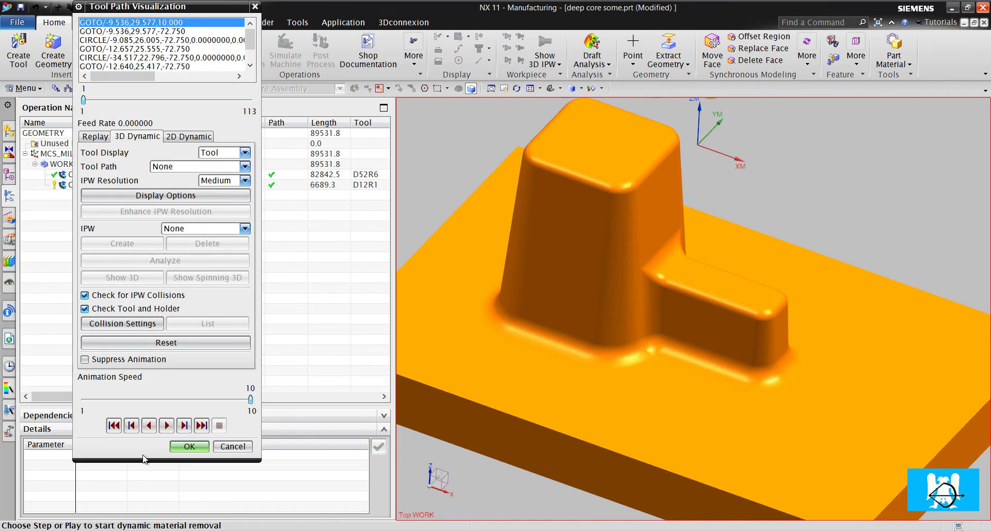
{"action": "left_click", "coordinate": [96, 136]}
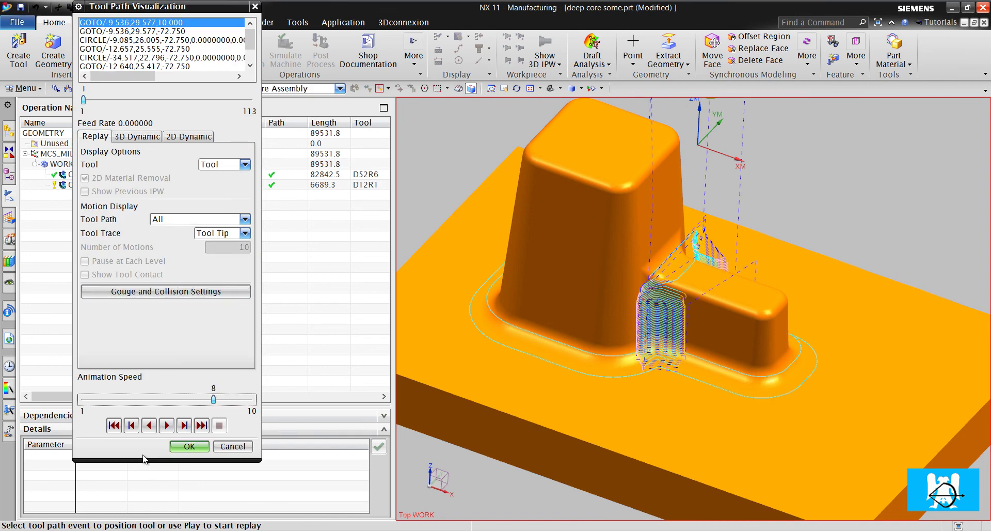
{"action": "left_click", "coordinate": [166, 425]}
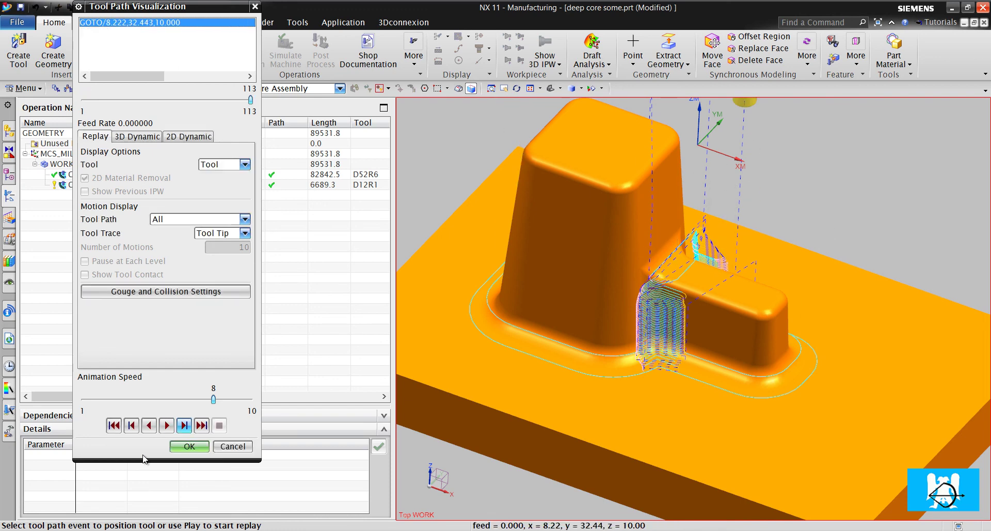
Review Cutting Parameters, then cancel and discard the CORNER_ROUGH operation.
{"action": "key", "text": "Return"}
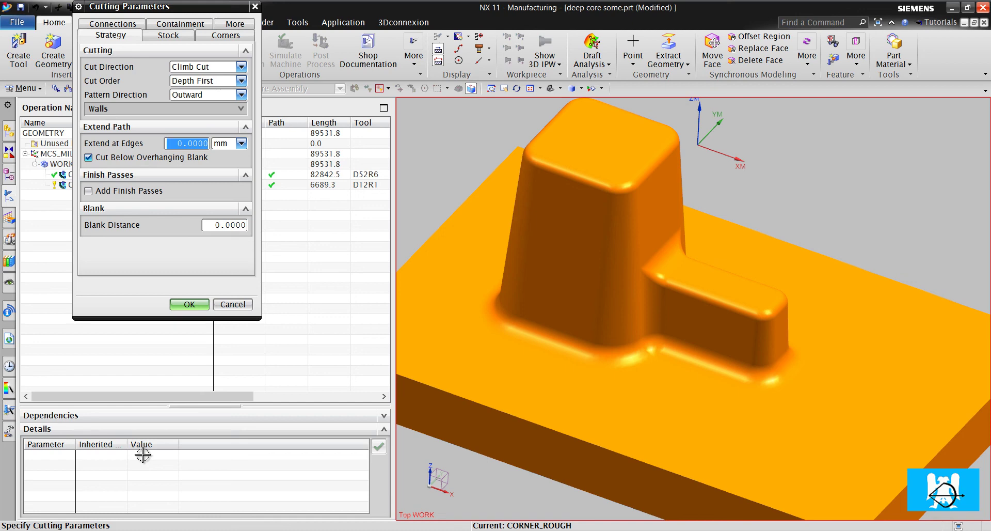
{"action": "key", "text": "Return"}
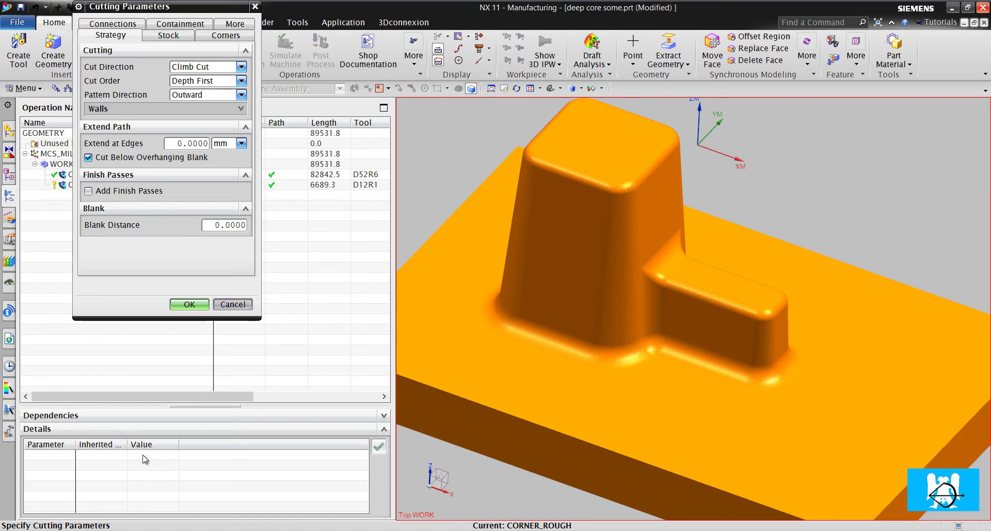
{"action": "key", "text": "Escape"}
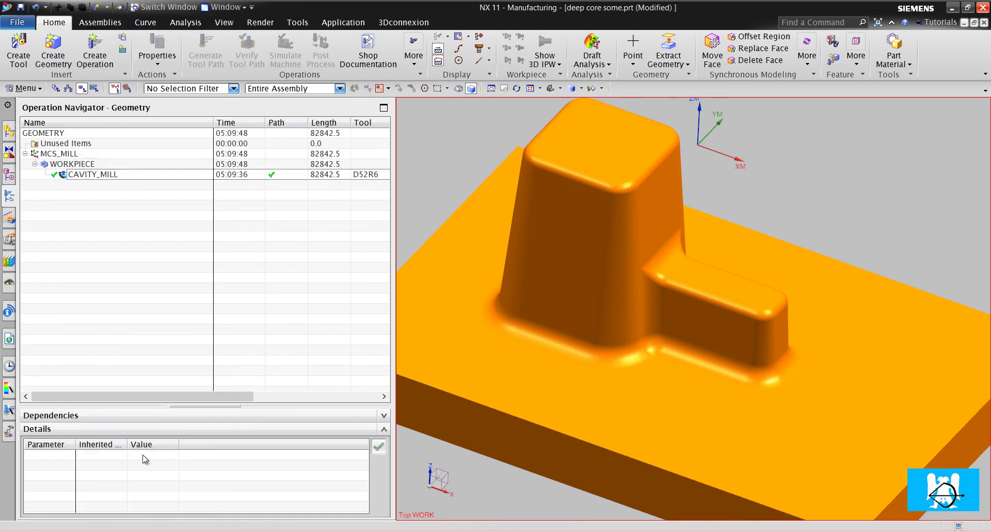
Switch back to Joy Cavity.prt and edit CAVITY_MILL, showing its 20 mm 2-flute tool parameters.
{"action": "key", "text": "alt+w"}
{"action": "key", "text": "Down"}
{"action": "key", "text": "Down"}
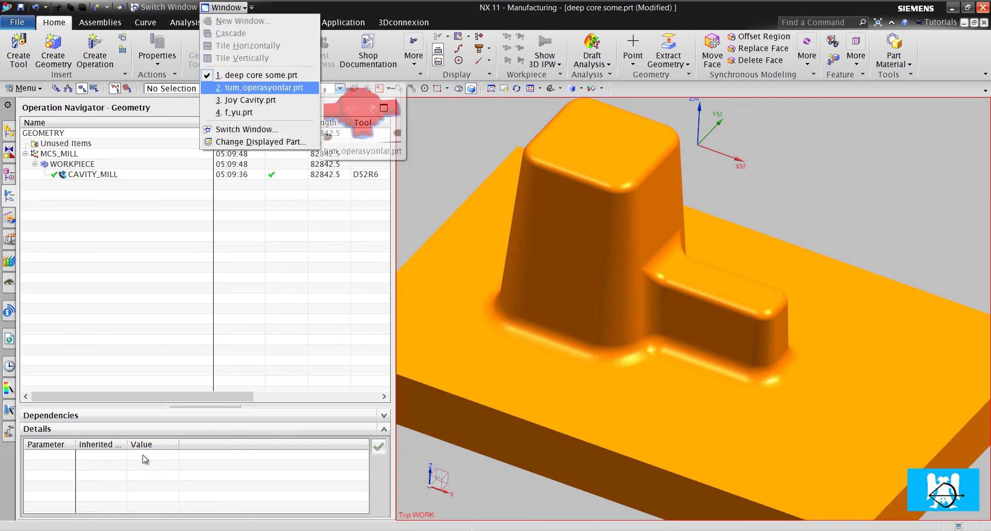
{"action": "key", "text": "3"}
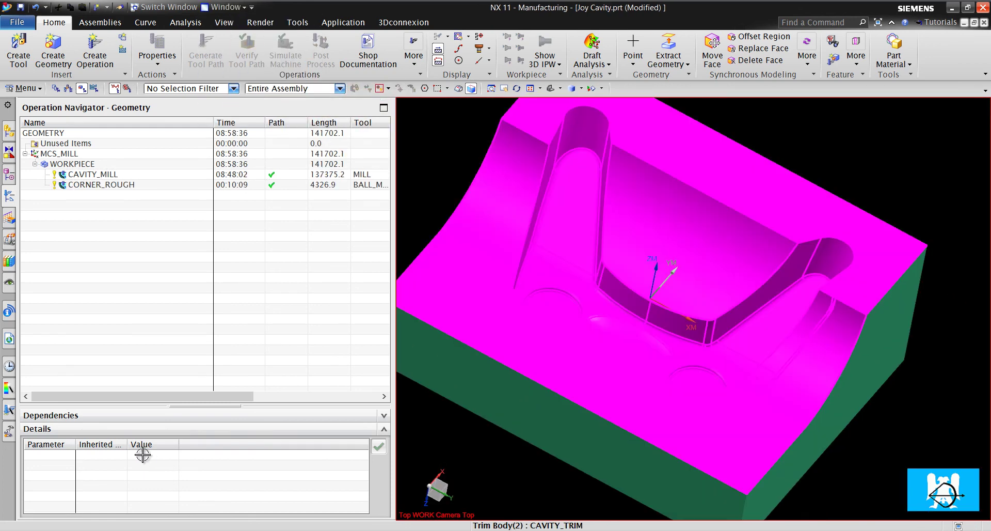
{"action": "key", "text": "Down"}
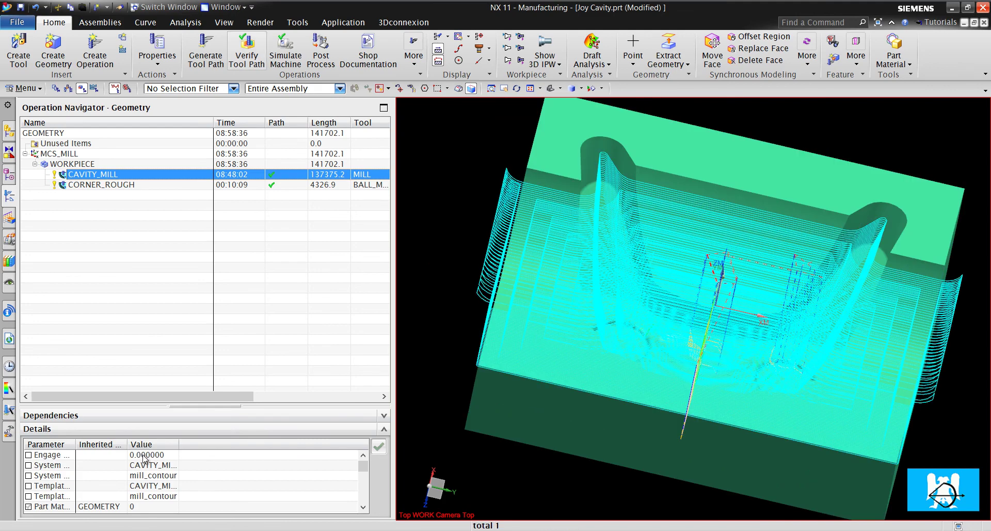
{"action": "left_click", "coordinate": [246, 49]}
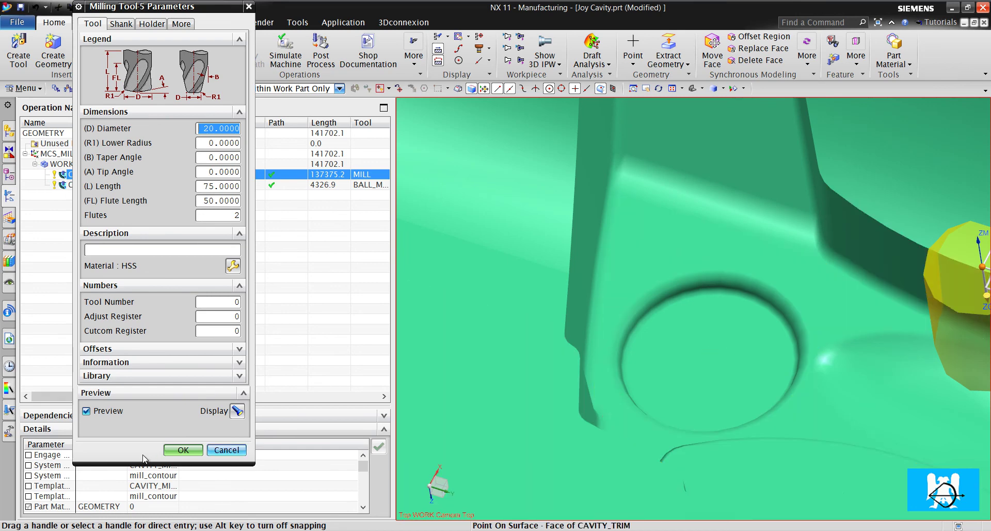
Play CAVITY_MILL's 3D material removal at speed 10, check leftover stock, and close the operation.
{"action": "key", "text": "Return"}
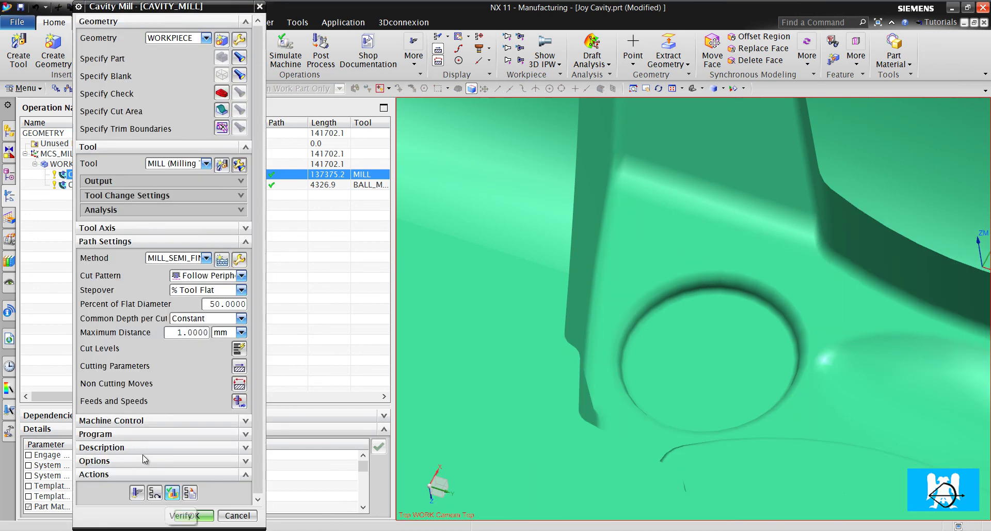
{"action": "left_click", "coordinate": [172, 492]}
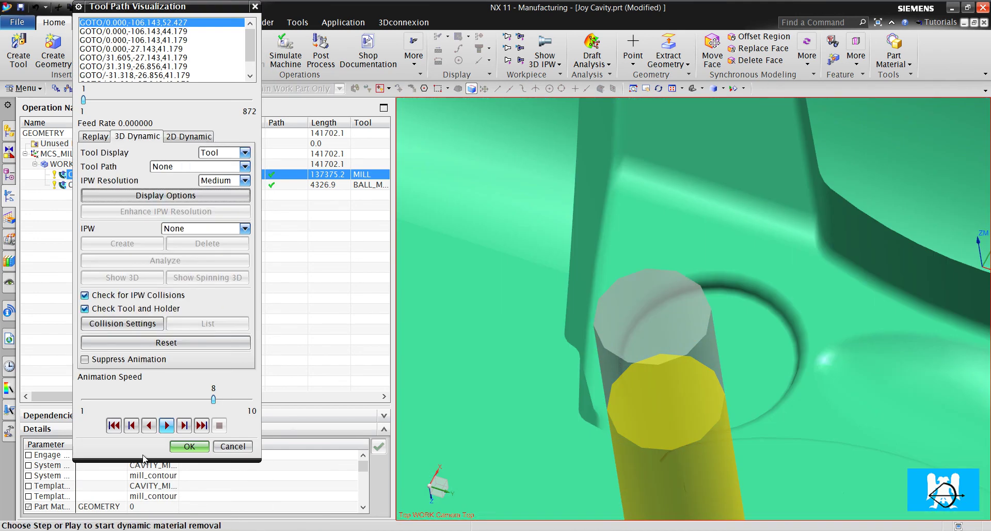
{"action": "left_click", "coordinate": [166, 425]}
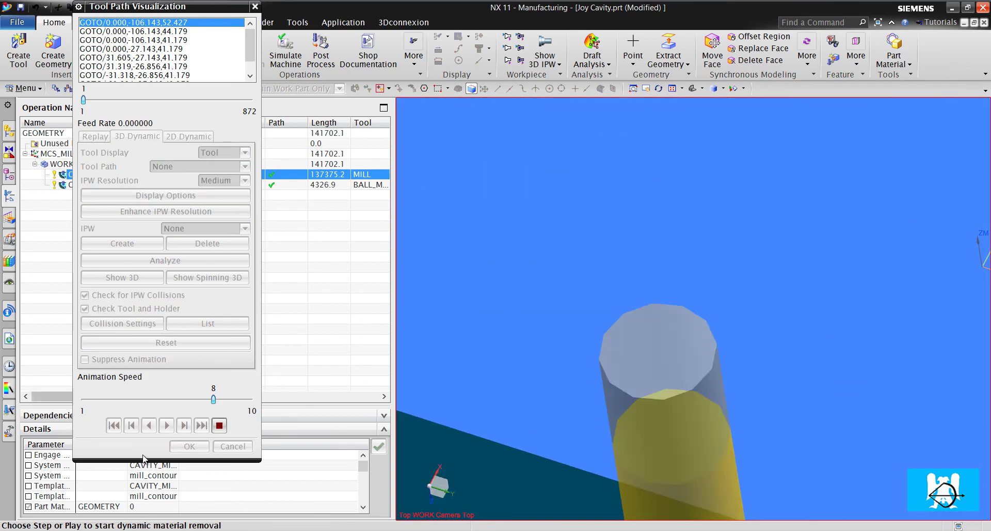
{"action": "left_click_drag", "start_coordinate": [213, 399], "coordinate": [250, 399]}
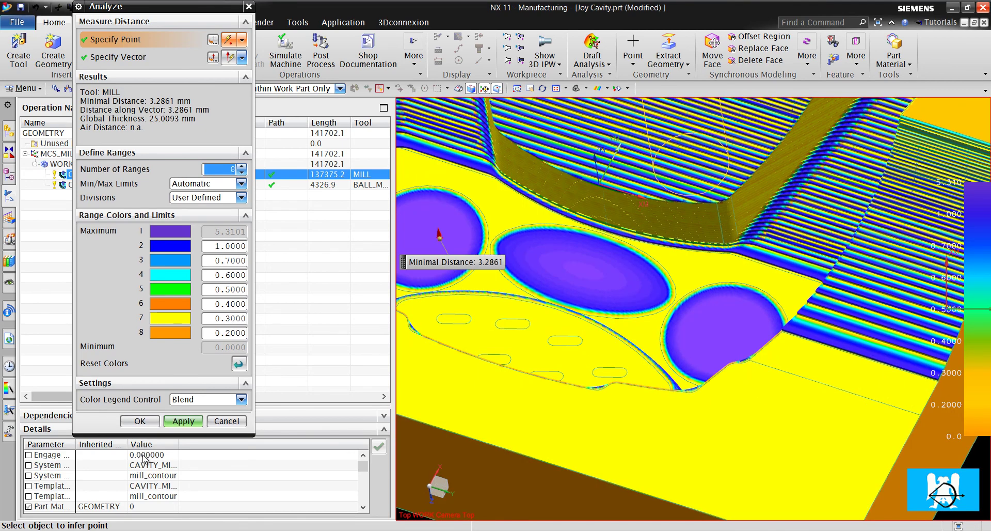
{"action": "key", "text": "Escape"}
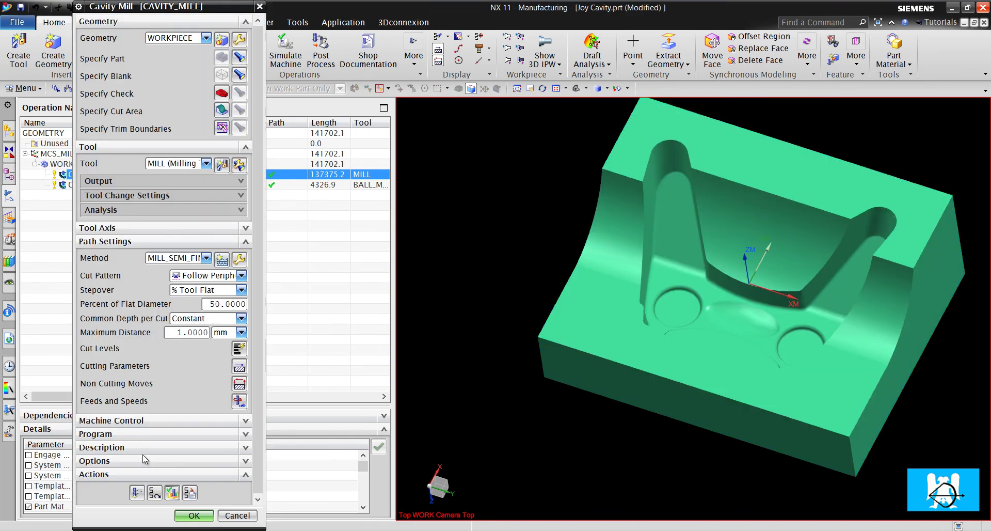
{"action": "middle_click", "coordinate": [143, 454]}
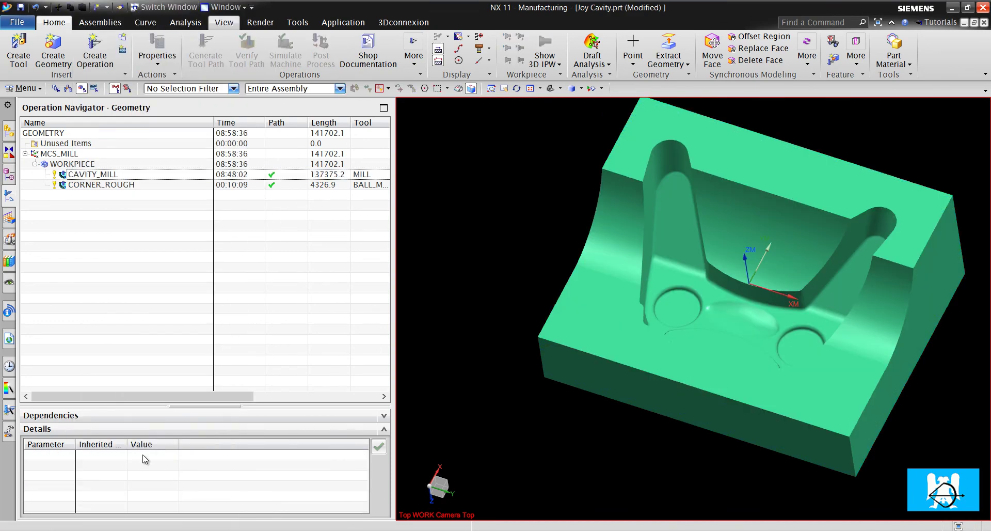
Measure the cavity floor hole's diameter (28.1220 mm), then reselect CAVITY_MILL.
{"action": "key", "text": "Left"}
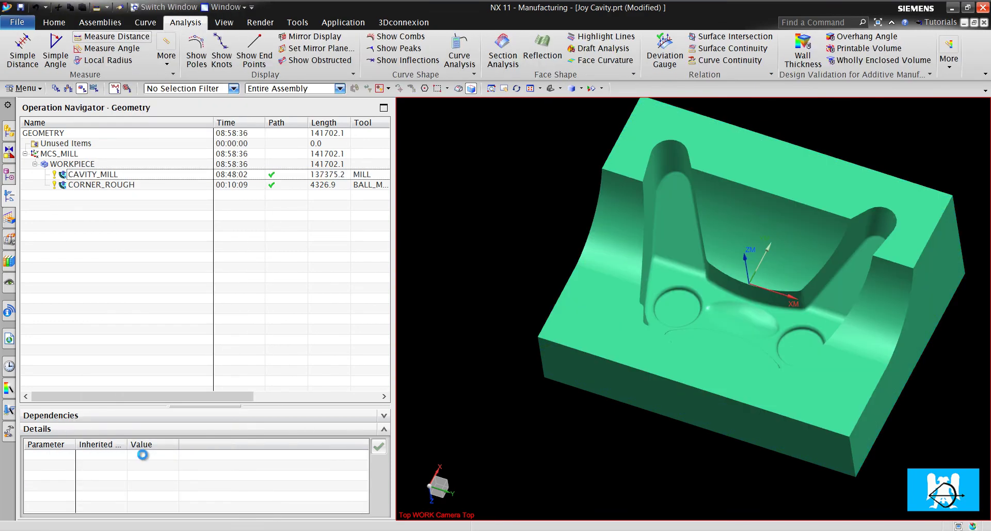
{"action": "key", "text": "alt+Down"}
{"action": "key", "text": "Down"}
{"action": "key", "text": "Down"}
{"action": "key", "text": "Down"}
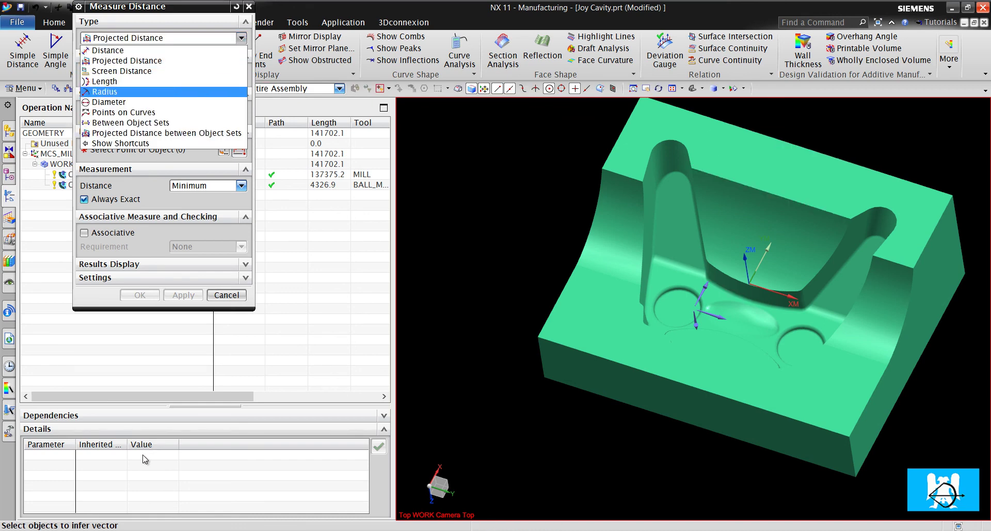
{"action": "key", "text": "Down"}
{"action": "key", "text": "Return"}
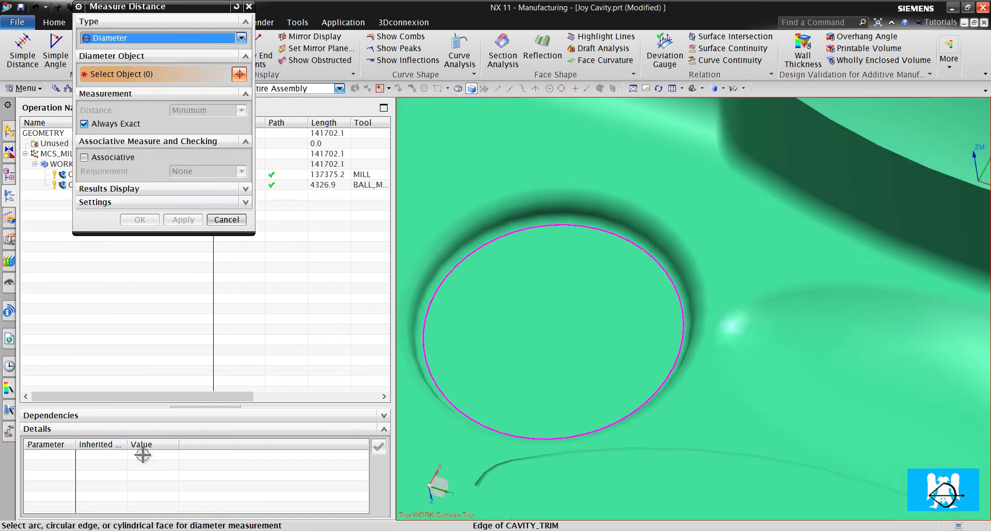
{"action": "key", "text": "Return"}
{"action": "key", "text": "Escape"}
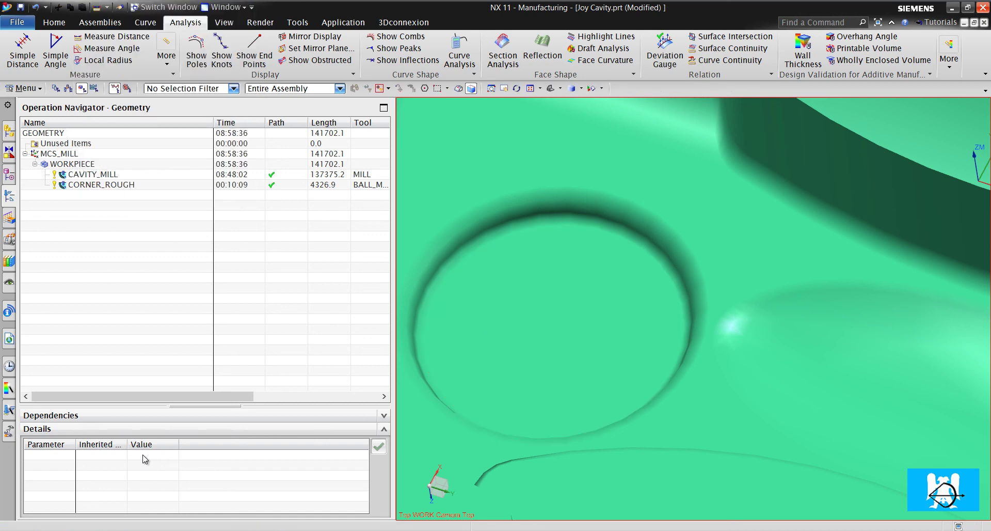
{"action": "key", "text": "Down"}
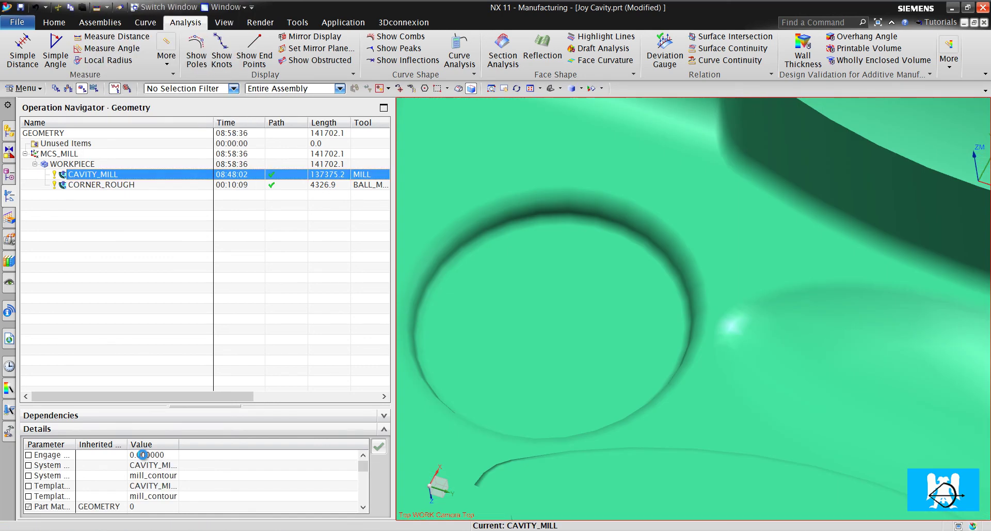
Edit CAVITY_MILL and review its Cutting Parameters without changes.
{"action": "key", "text": "Return"}
{"action": "left_click", "coordinate": [239, 366]}
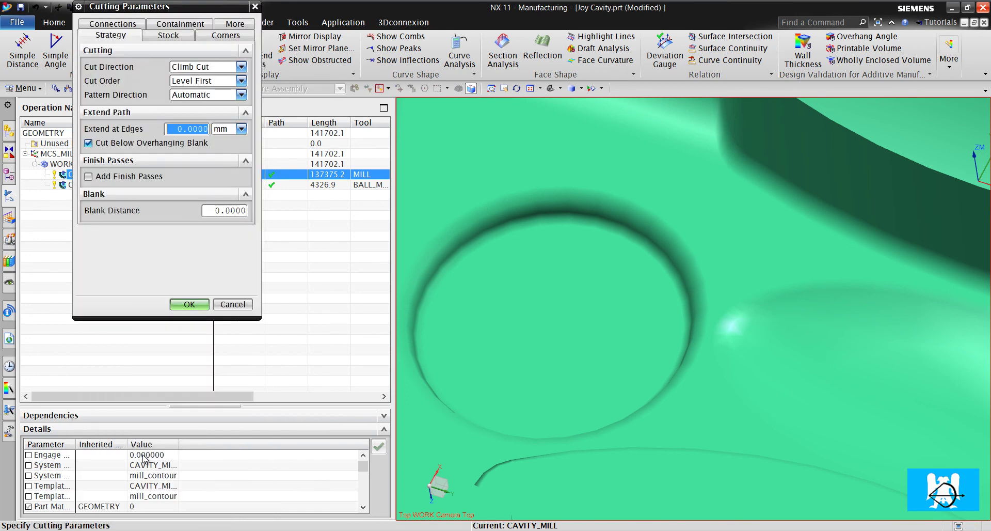
{"action": "key", "text": "Escape"}
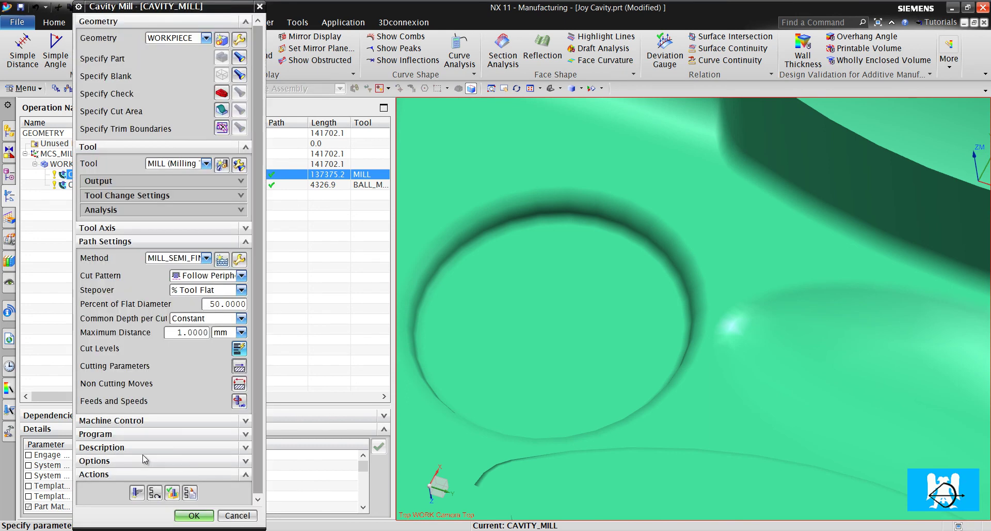
{"action": "key", "text": "Escape"}
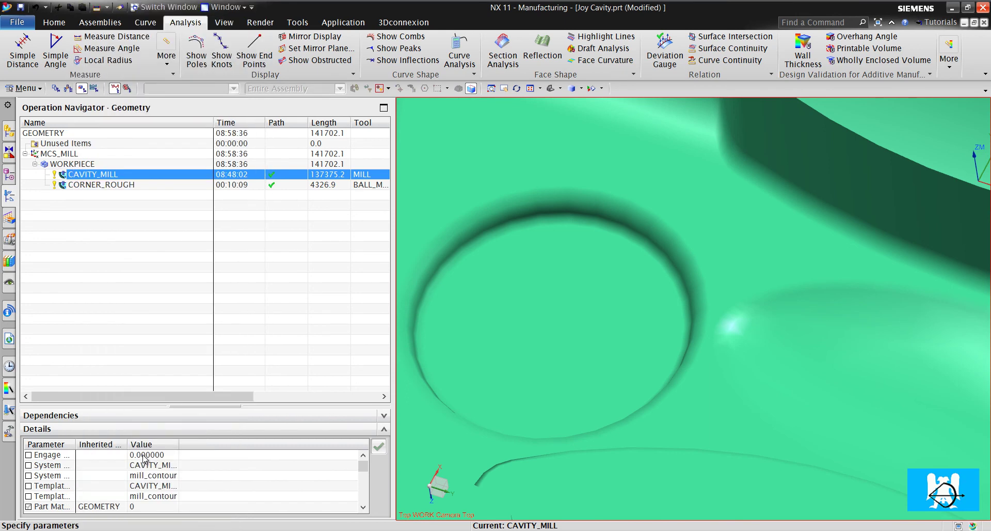
Review CAVITY_MILL's Non Cutting Moves unchanged, then display CORNER_ROUGH's toolpath.
{"action": "key", "text": "Return"}
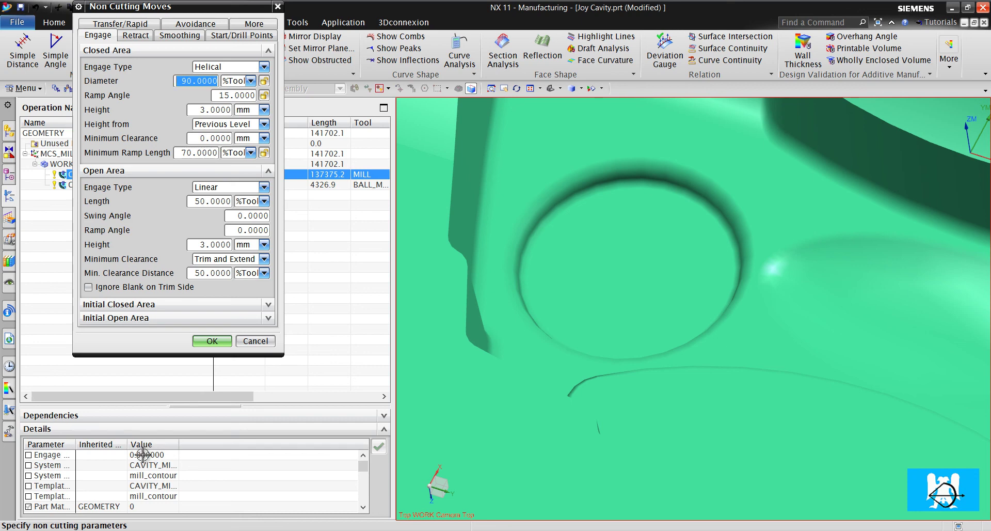
{"action": "middle_click", "coordinate": [143, 455]}
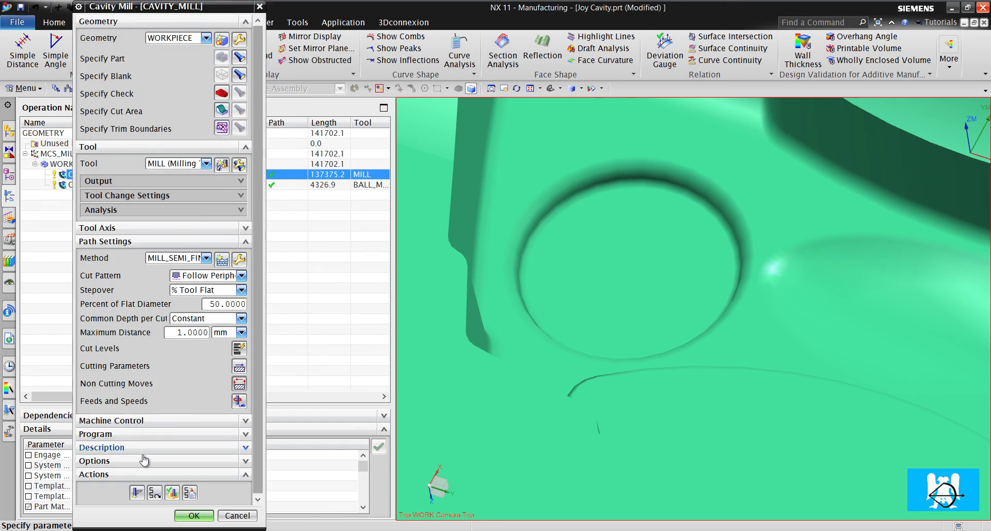
{"action": "middle_click", "coordinate": [144, 459]}
{"action": "key", "text": "Down"}
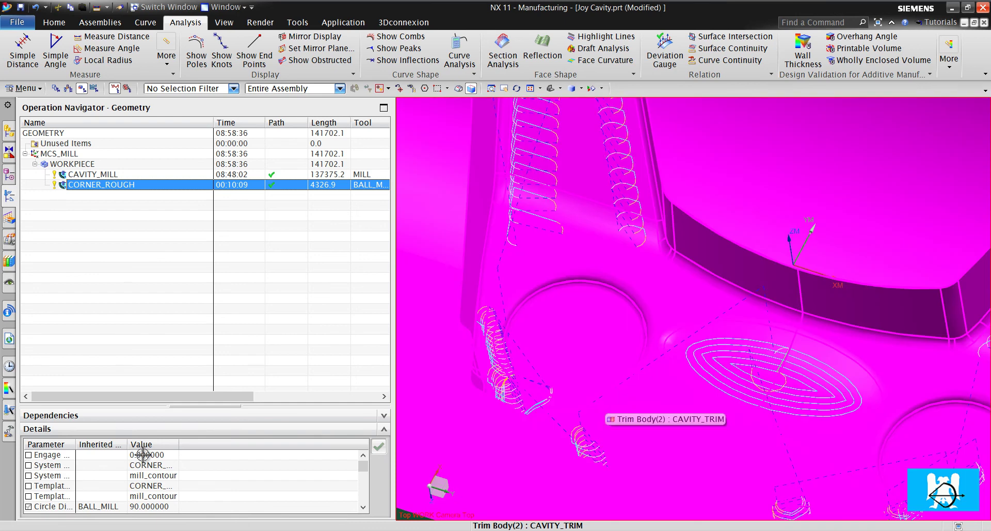
Hide and re-show CORNER_ROUGH's toolpath, then zoom in on the pocket.
{"action": "key", "text": "Escape"}
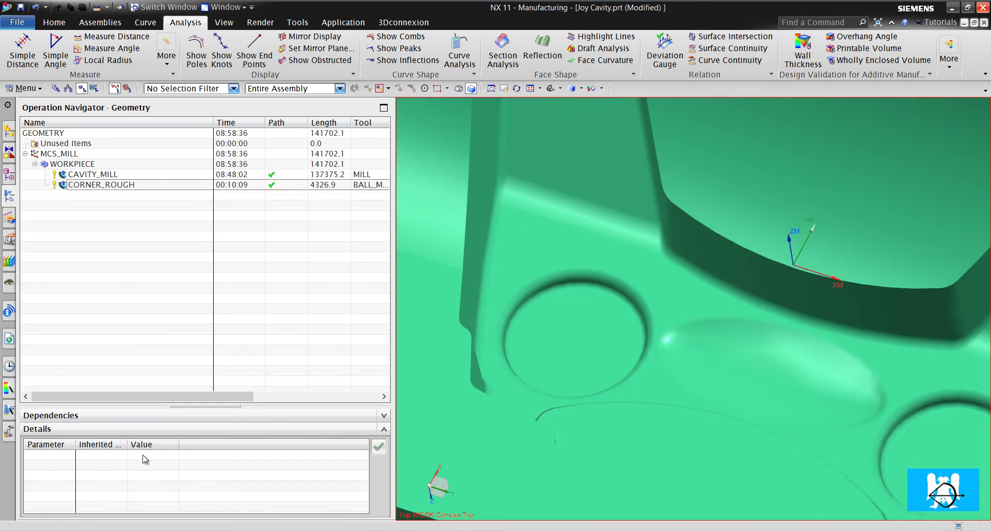
{"action": "key", "text": "space"}
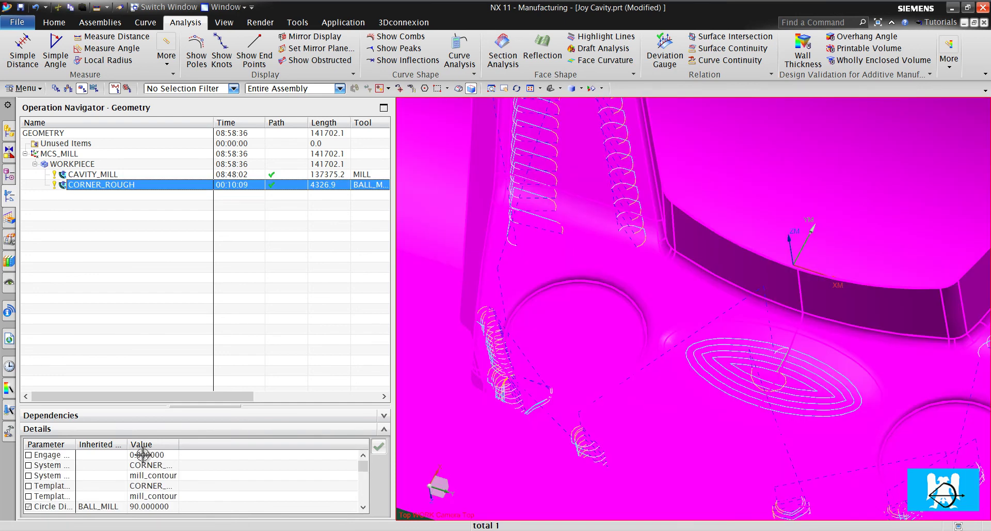
{"action": "scroll", "coordinate": [616, 377], "scroll_direction": "up", "scroll_amount": 2}
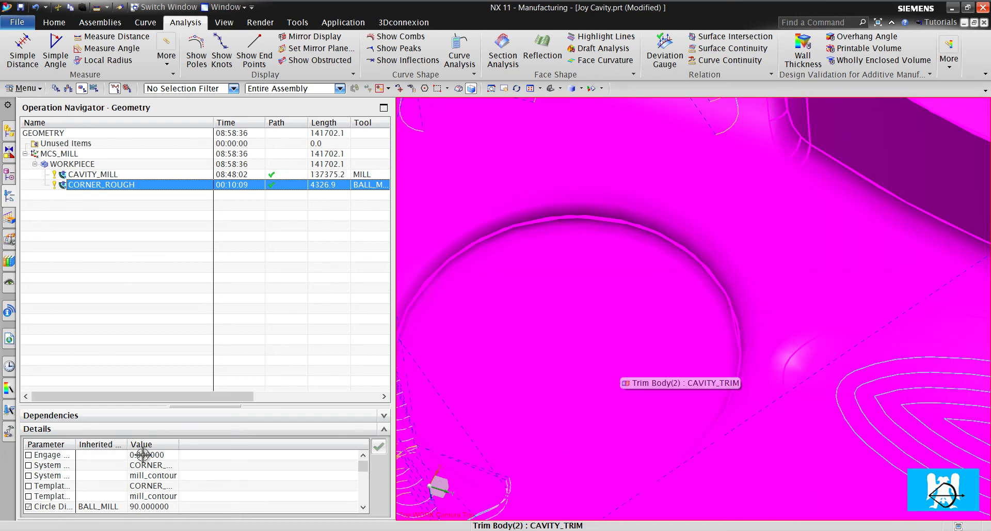
{"action": "scroll", "coordinate": [617, 377], "scroll_direction": "up", "scroll_amount": 2}
{"action": "scroll", "coordinate": [617, 377], "scroll_direction": "up", "scroll_amount": 1}
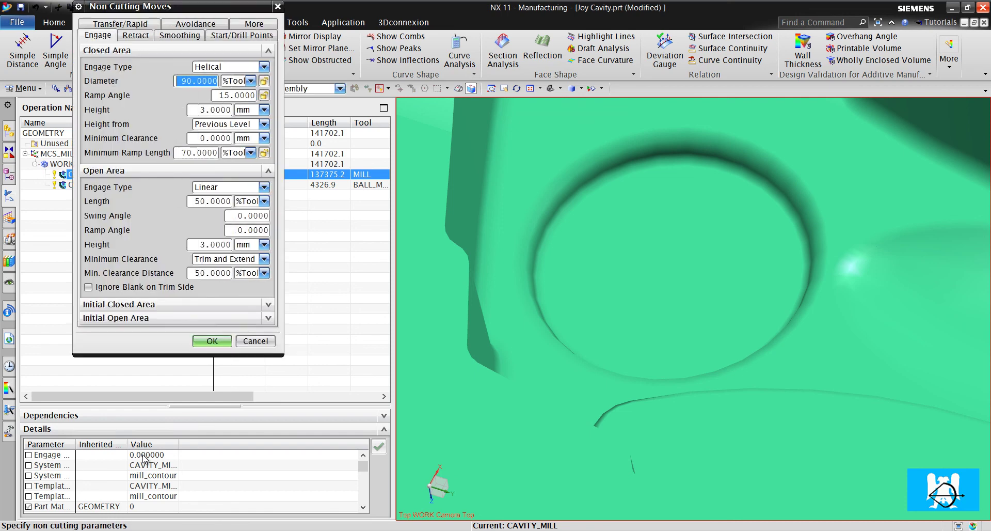
Set CAVITY_MILL's Minimum Ramp Length to 20 %Tool.
{"action": "type", "text": "20"}
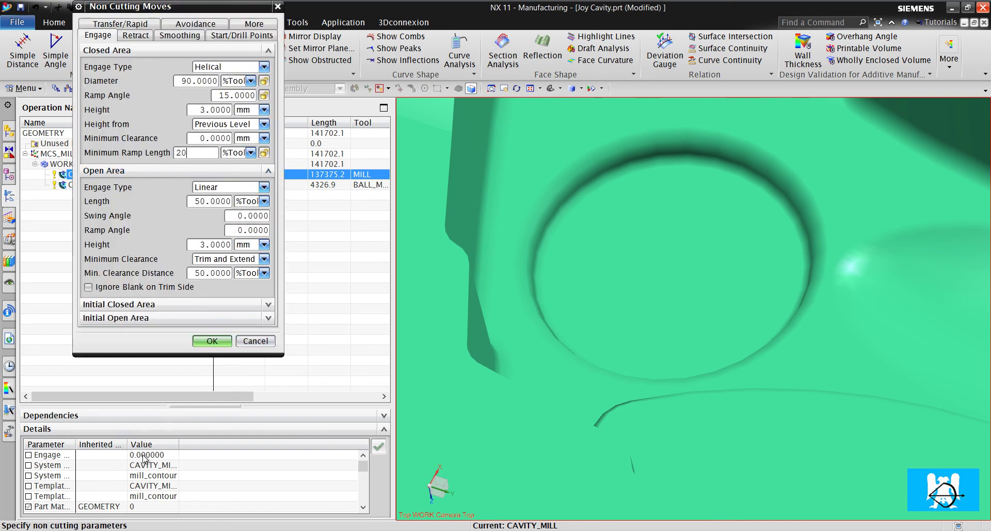
{"action": "key", "text": "Return"}
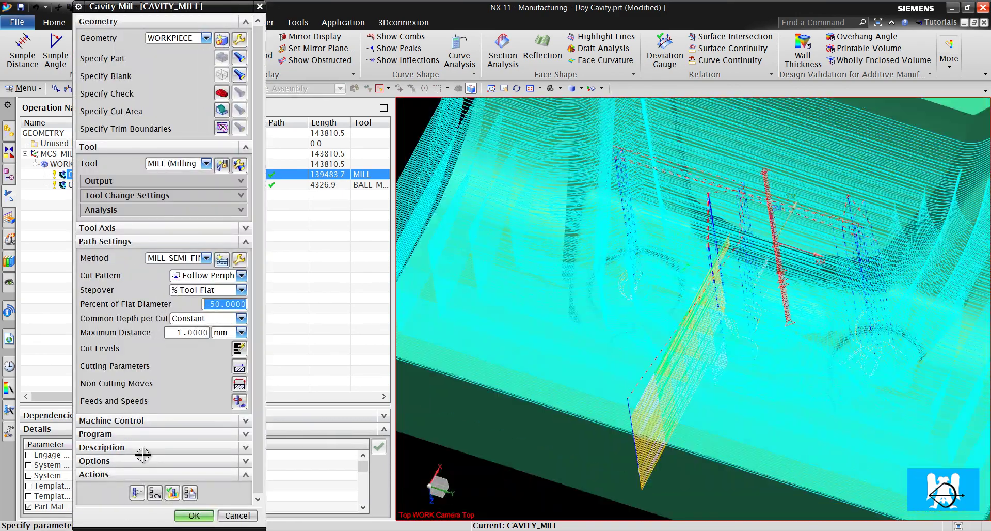
Accept CAVITY_MILL's 139483.7 toolpath, display CORNER_ROUGH's path, and fit the whole part in view.
{"action": "middle_click", "coordinate": [145, 459]}
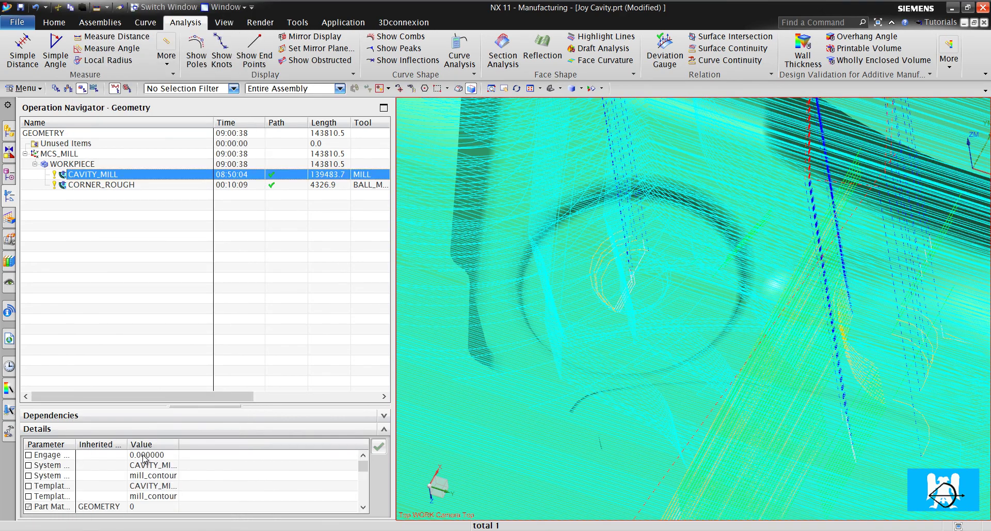
{"action": "key", "text": "Down"}
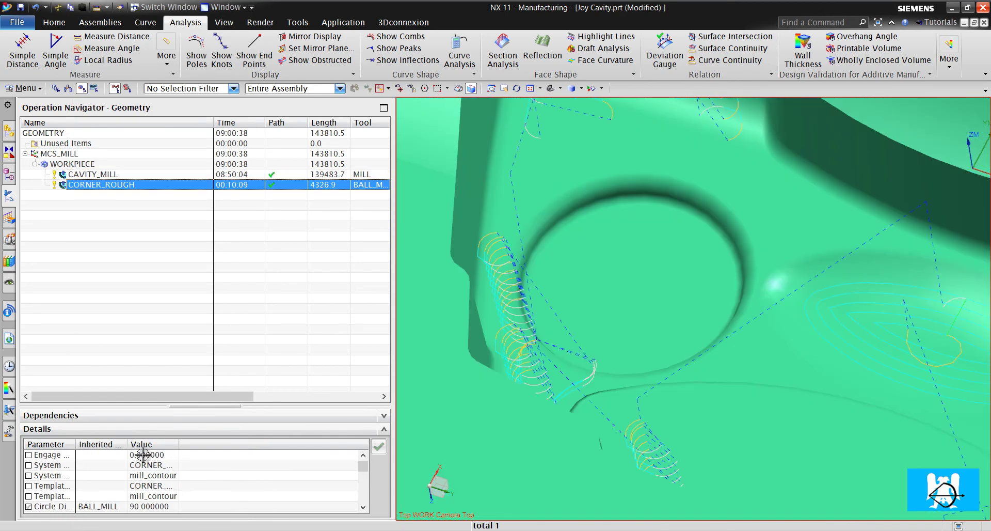
{"action": "key", "text": "ctrl+f"}
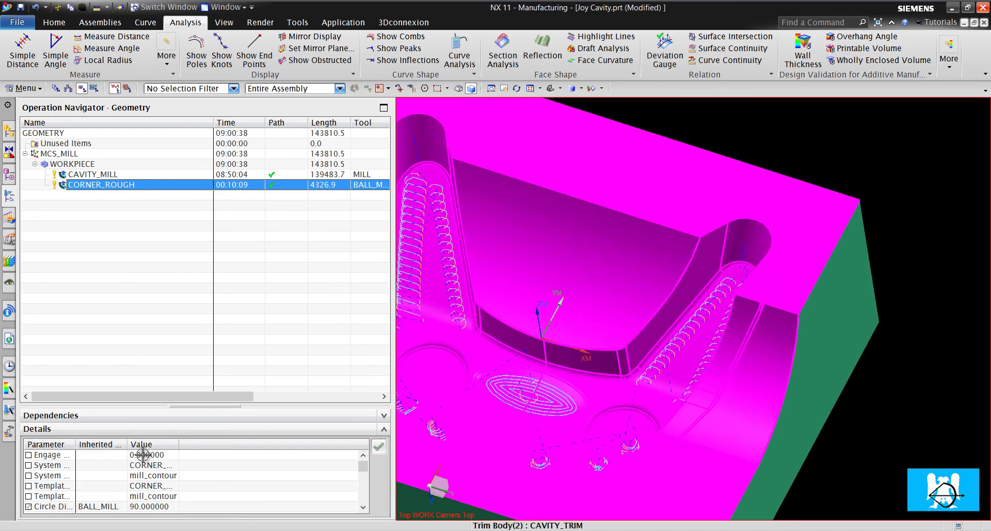
{"action": "key", "text": "ctrl+f"}
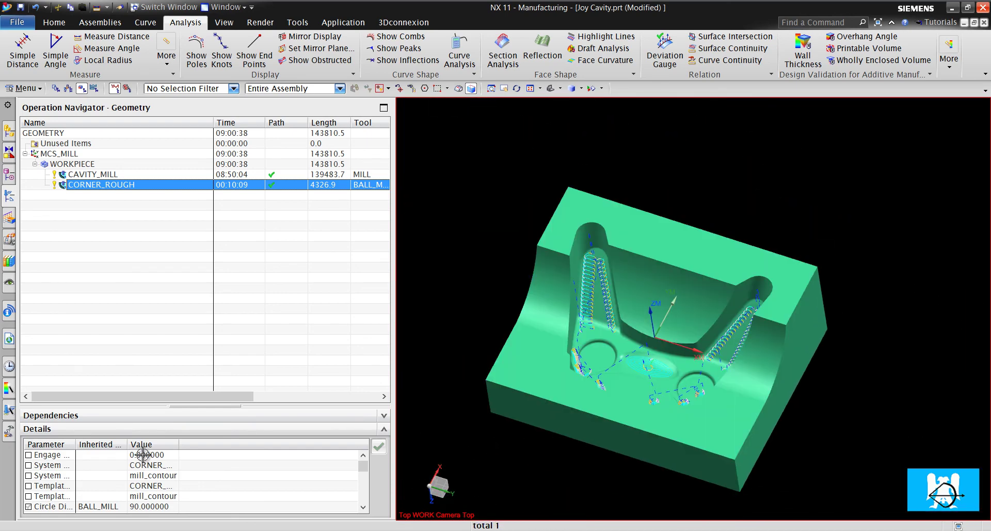